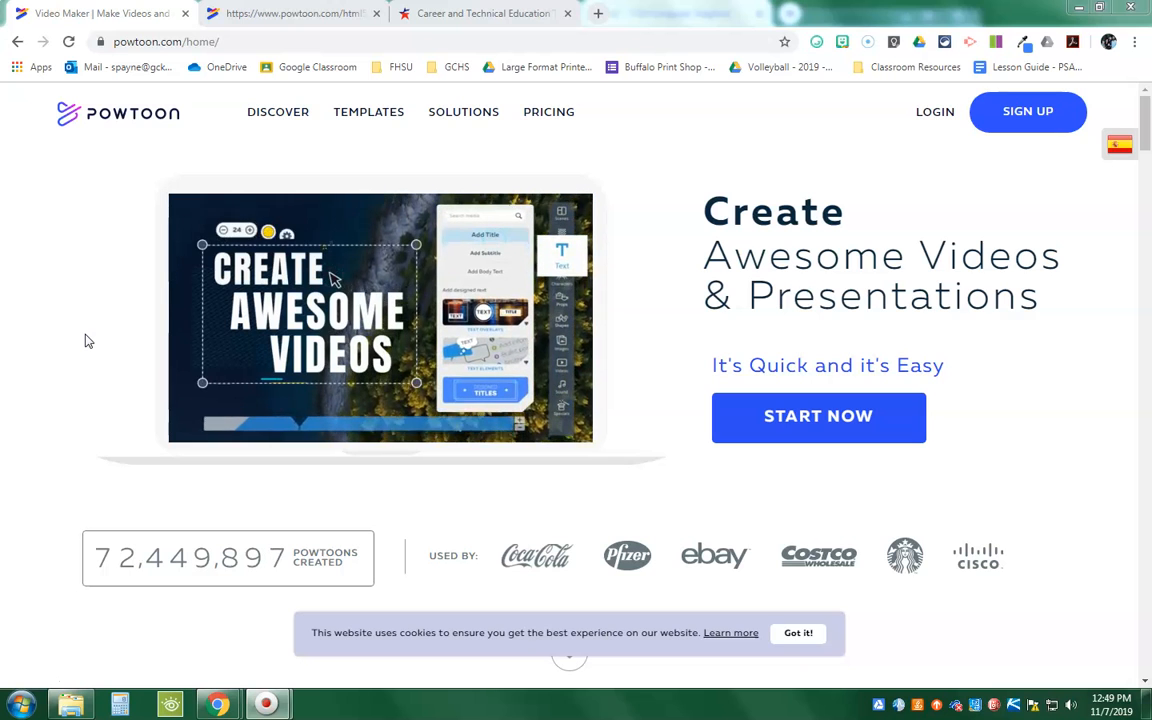
Step: Sign up for Powtoon by continuing with an existing Google account
left_click(125, 196)
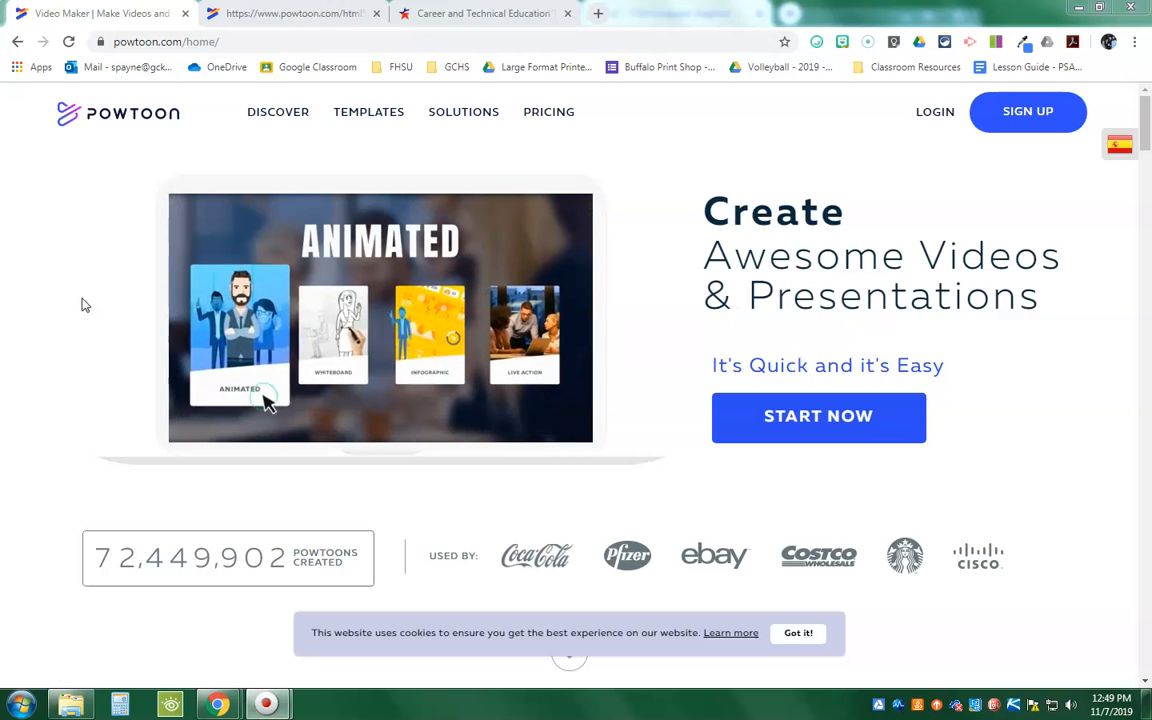
left_click(89, 292)
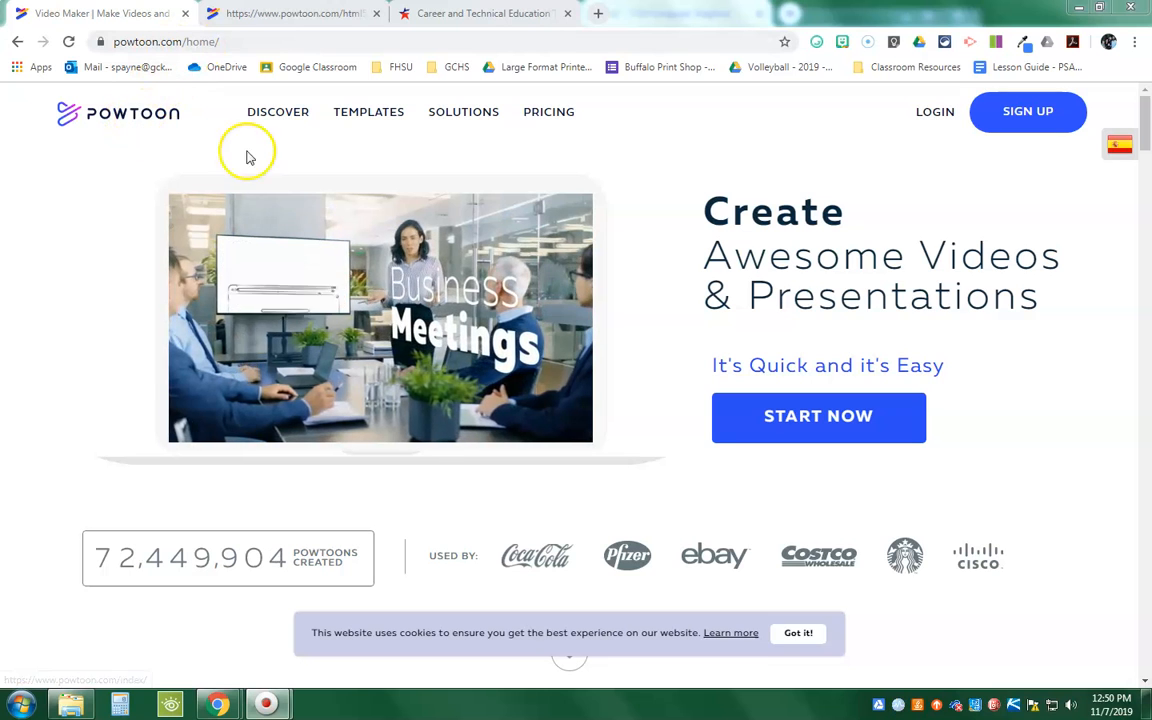
left_click(1027, 113)
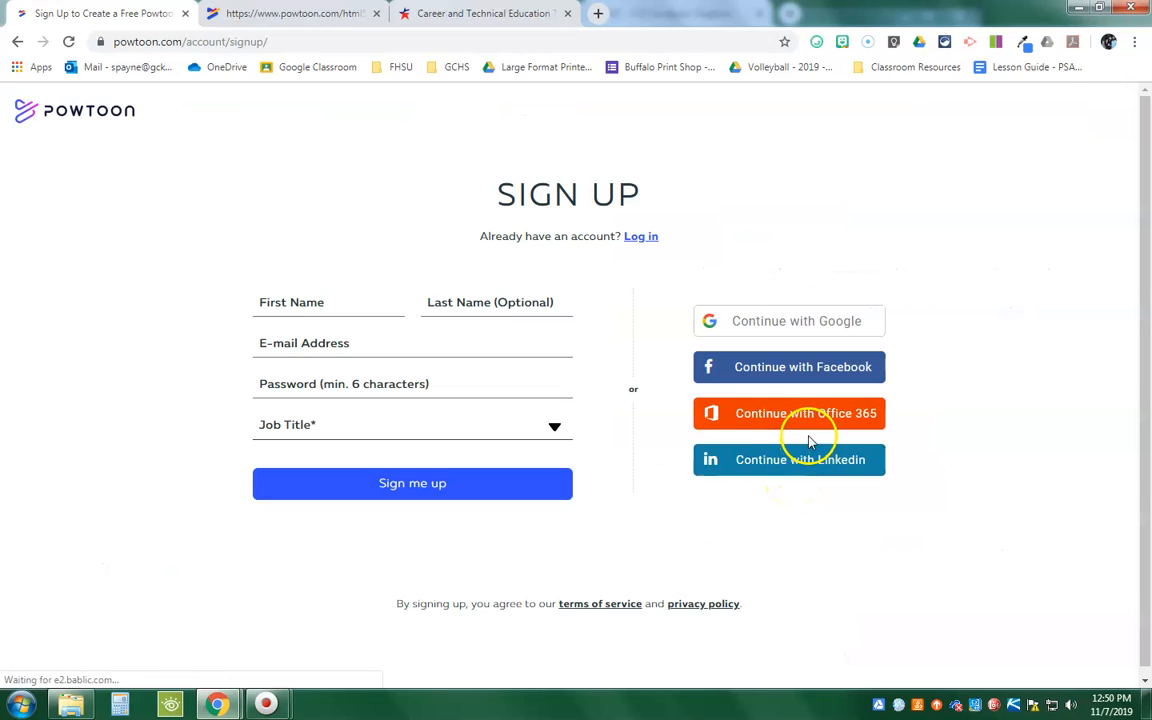
left_click(782, 322)
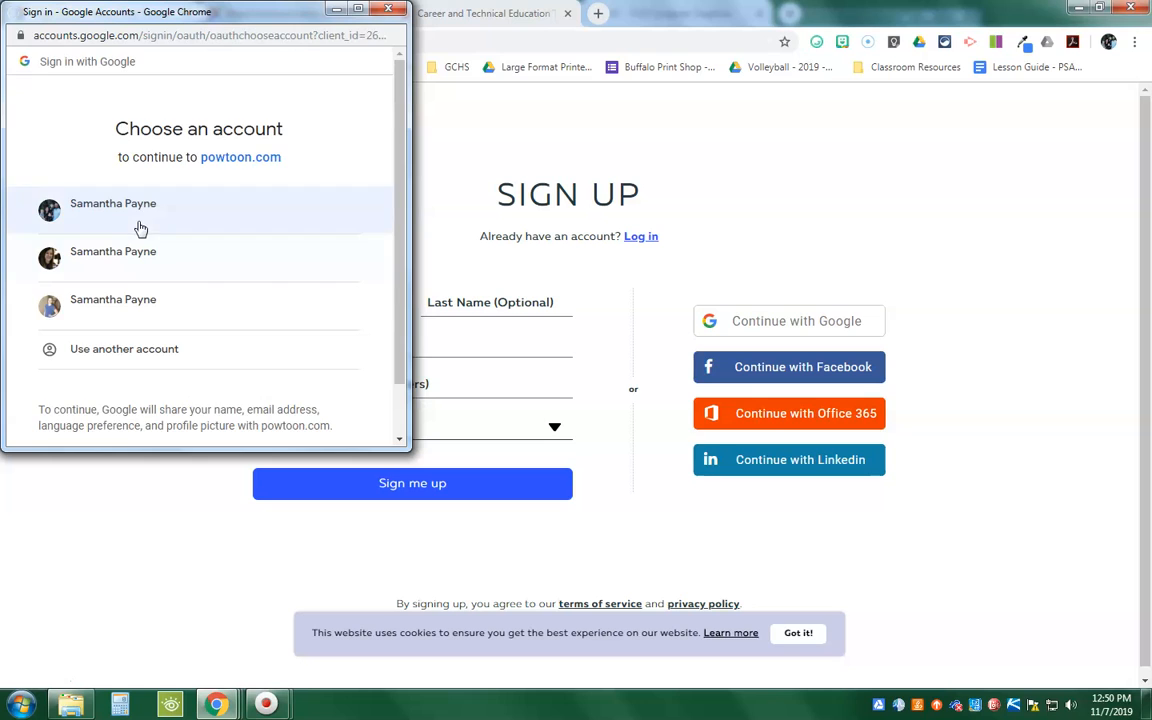
left_click(129, 306)
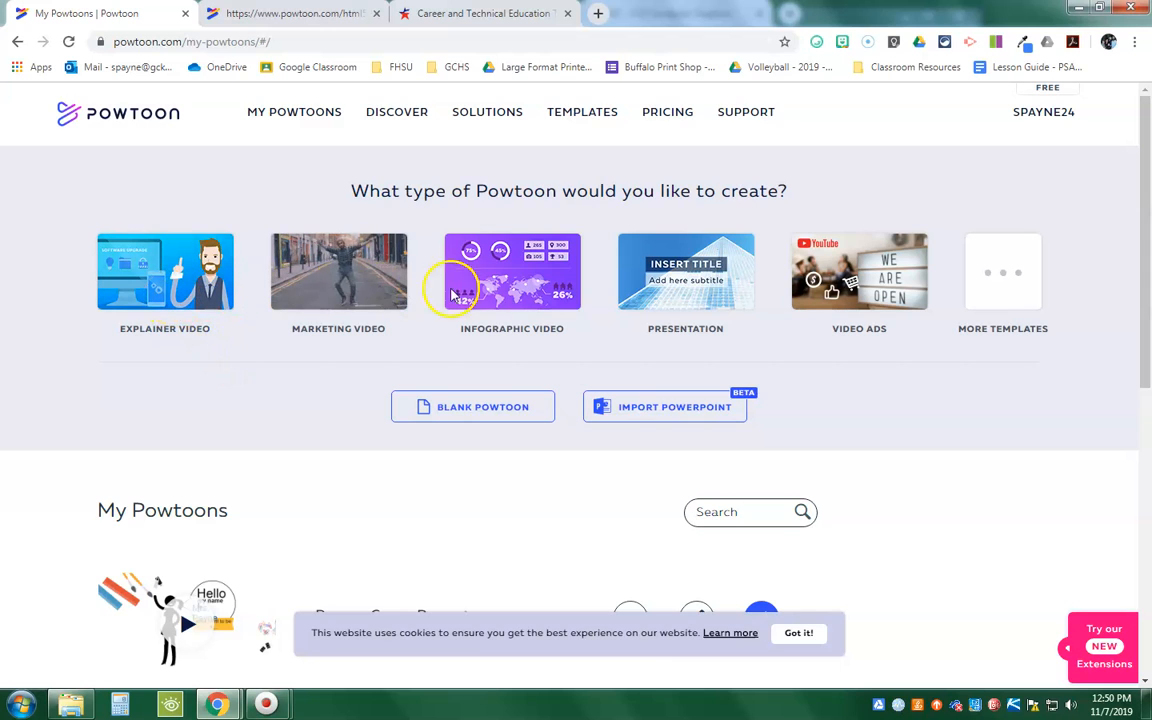
Step: Open the full template gallery and look through the templates of all categories
left_click(990, 289)
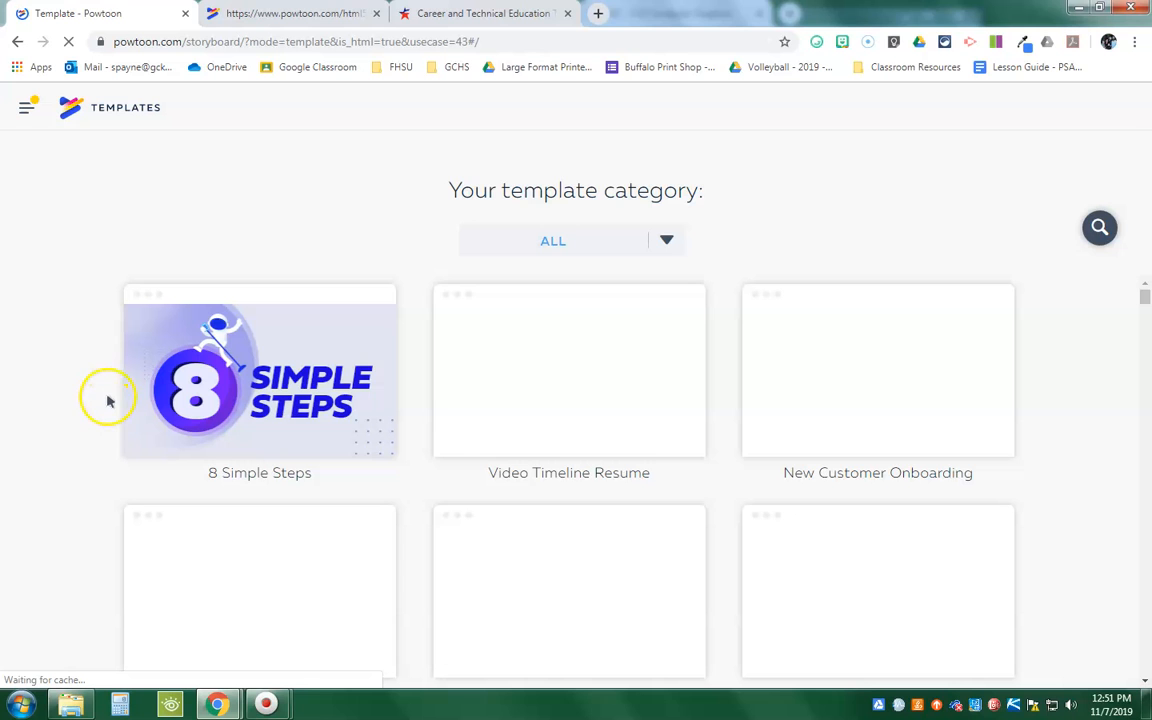
scroll(120, 415, "down", 3)
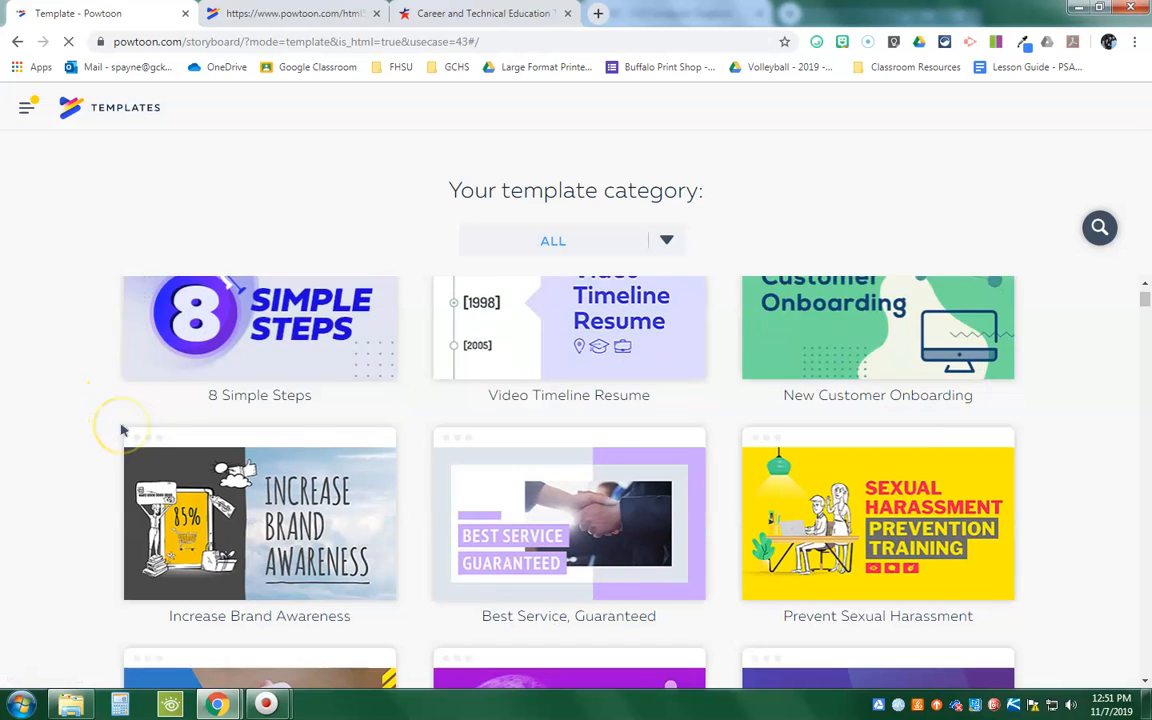
scroll(120, 430, "down", 9)
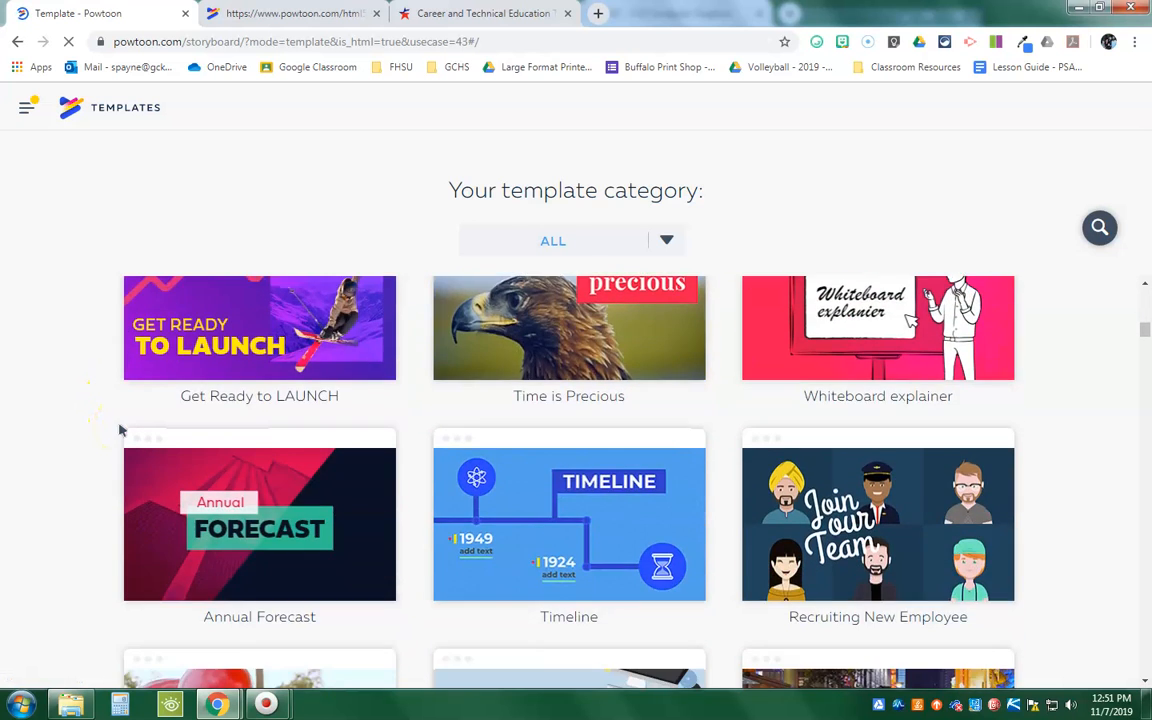
scroll(120, 430, "up", 12)
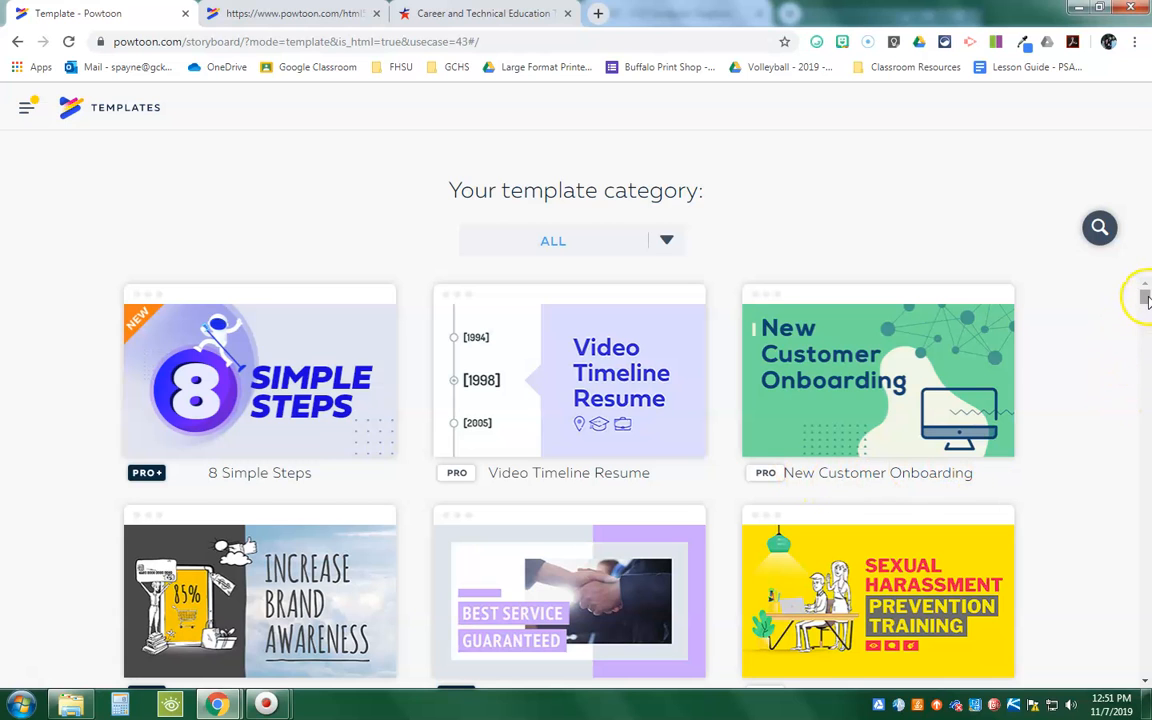
left_click_drag(1146, 298, 1147, 314)
scroll(1147, 314, "down", 4)
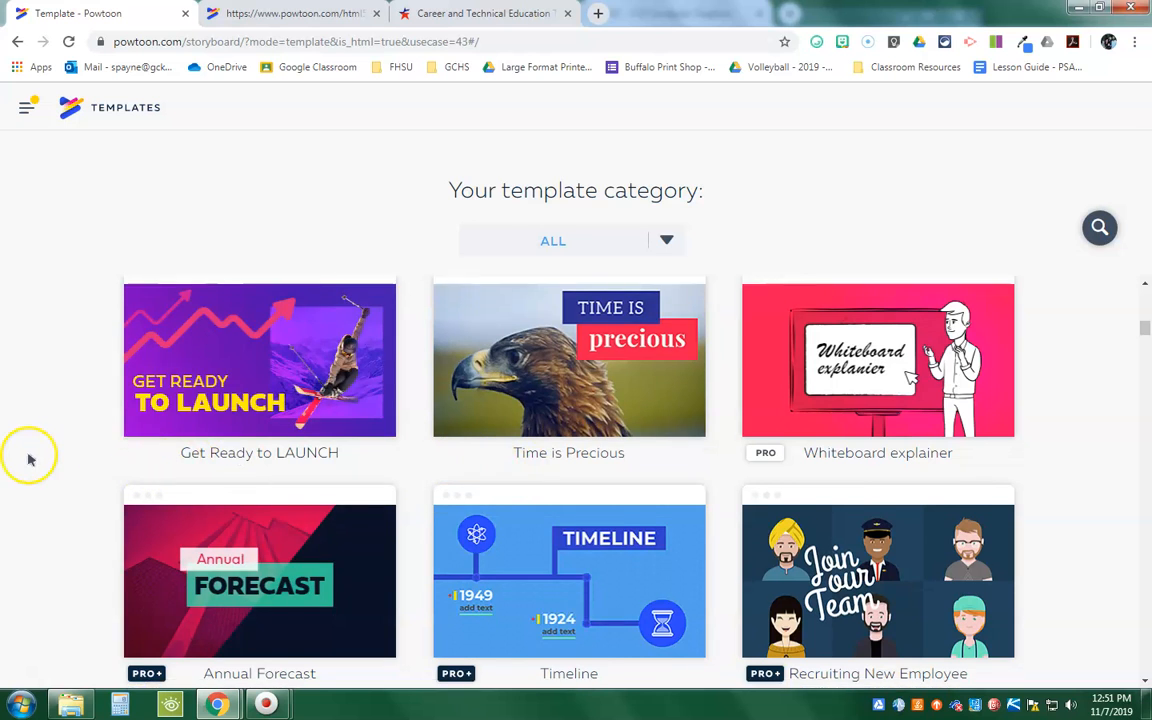
scroll(60, 465, "down", 3)
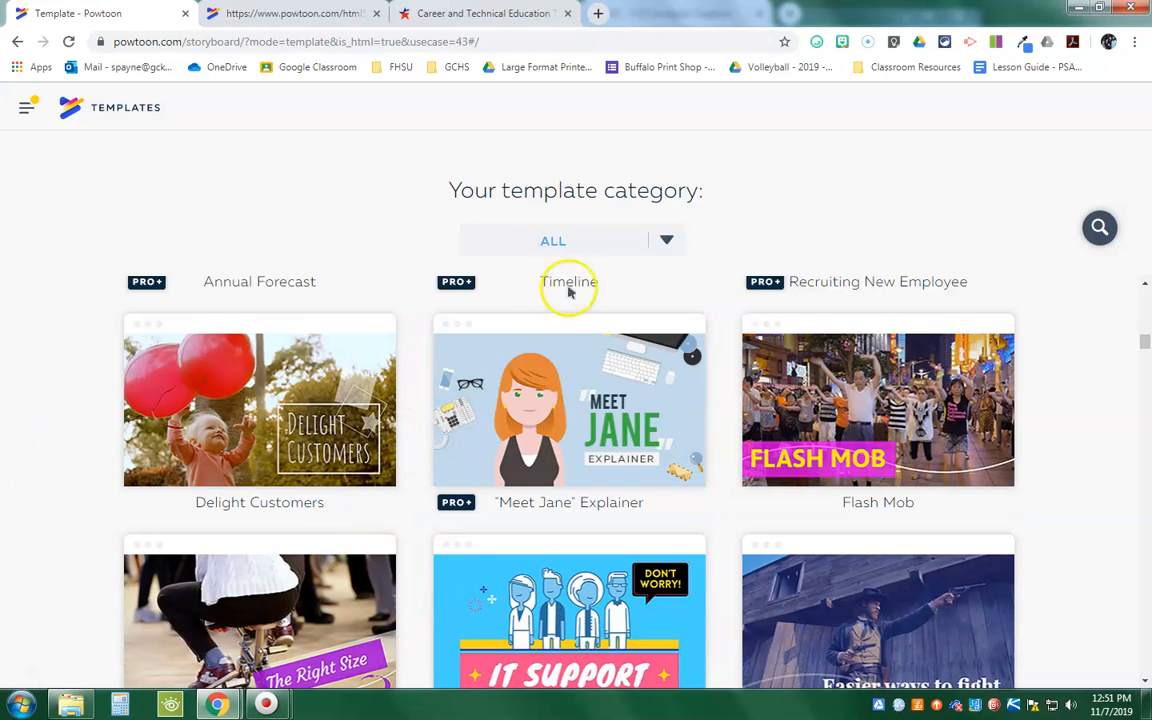
Step: Filter the templates to the Explainer Videos category under Work and look through them
left_click(665, 234)
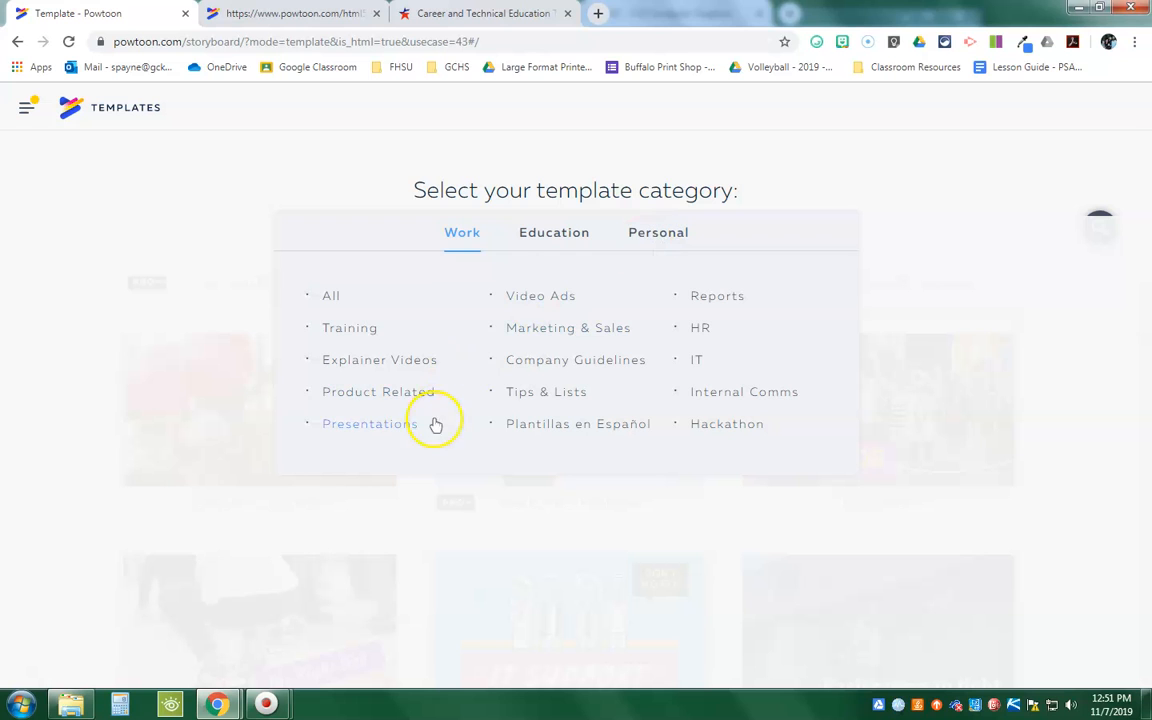
left_click(373, 361)
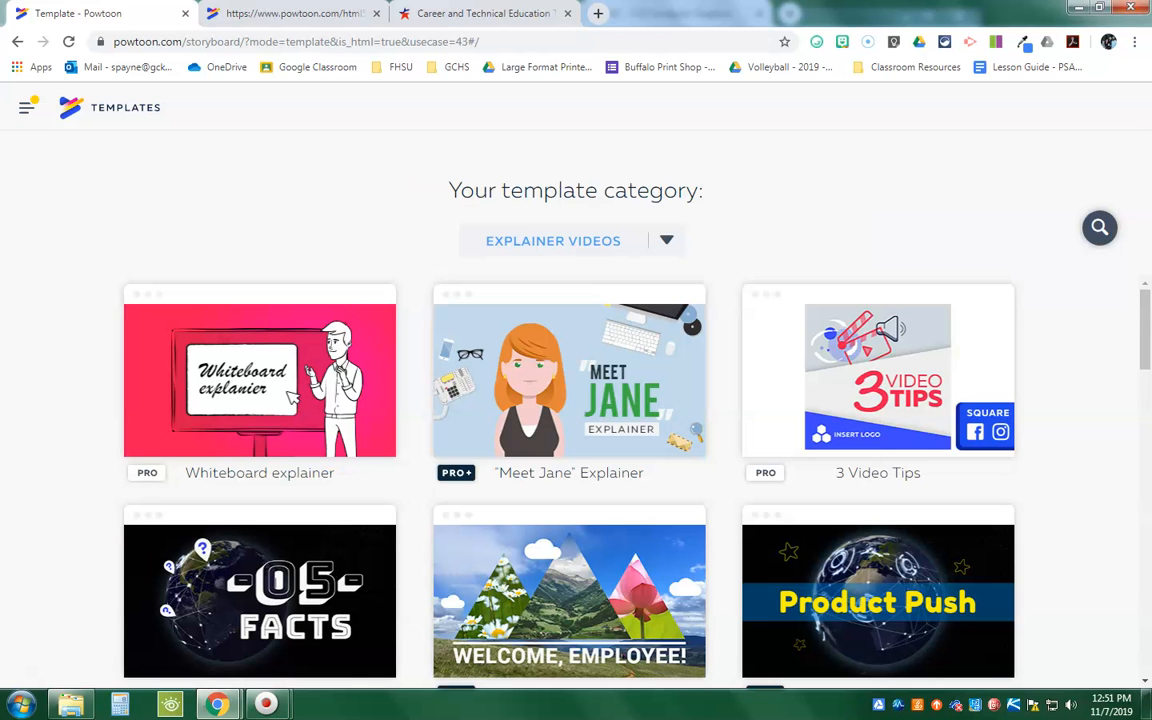
scroll(615, 326, "down", 4)
scroll(615, 326, "up", 4)
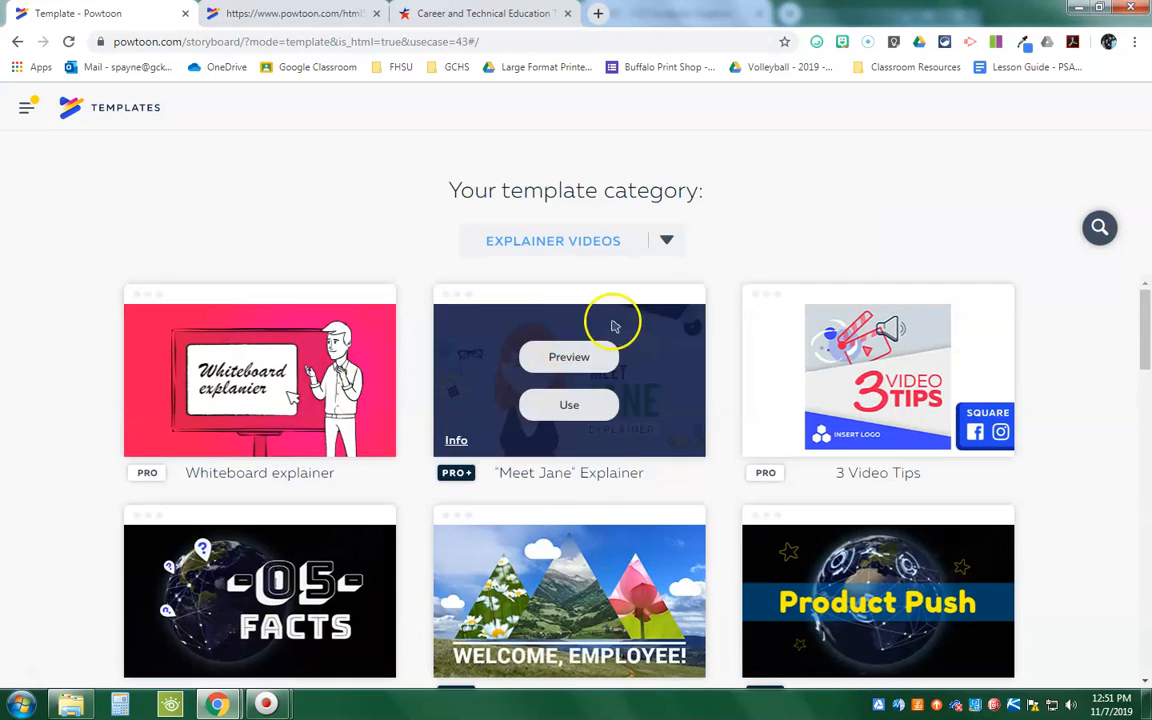
Step: View the Education and Personal template categories, and choose Explainer Videos under Work again
left_click(670, 238)
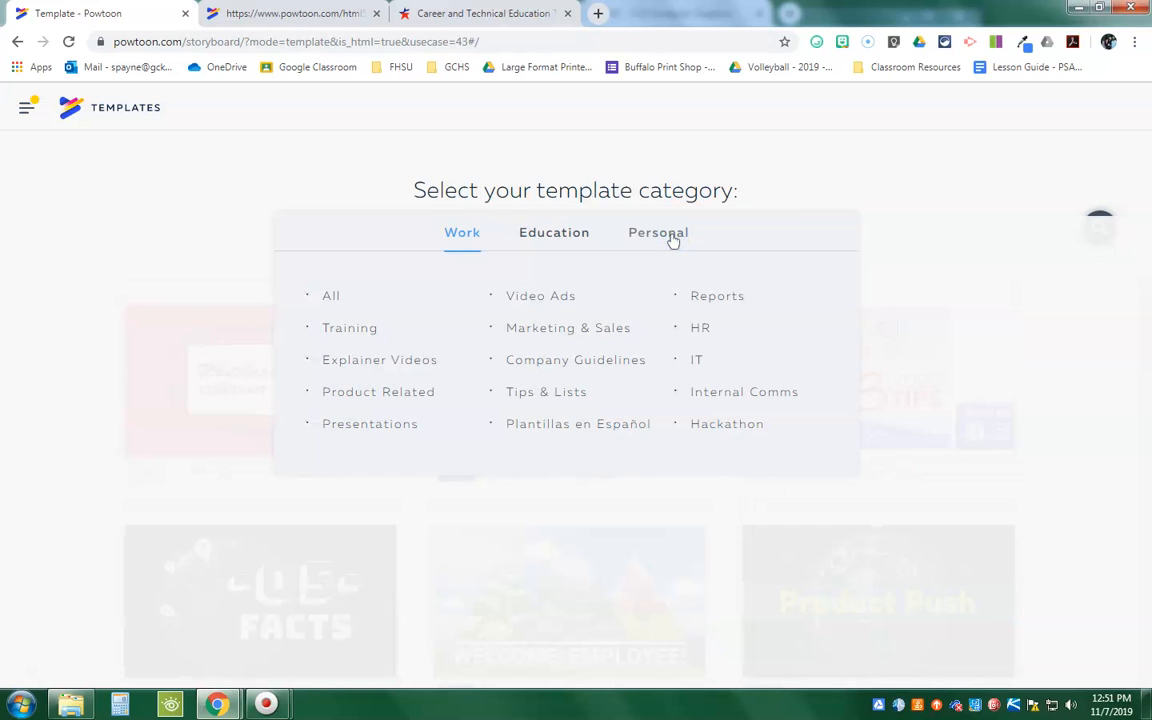
left_click(560, 238)
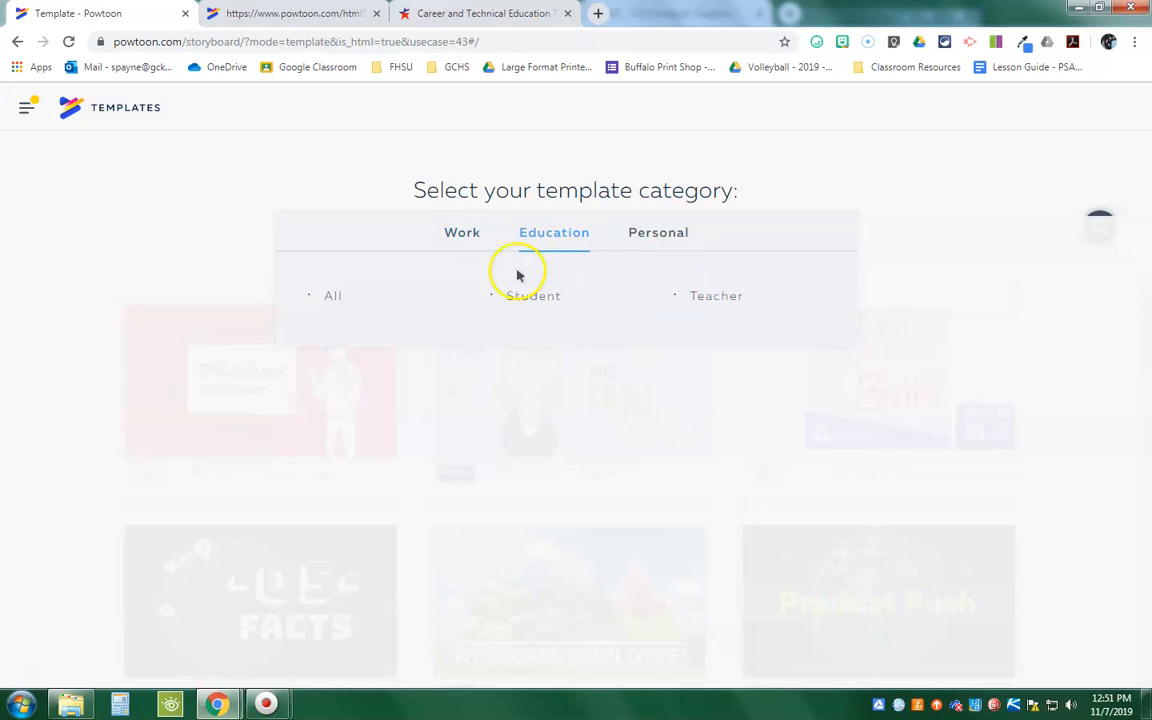
left_click(653, 238)
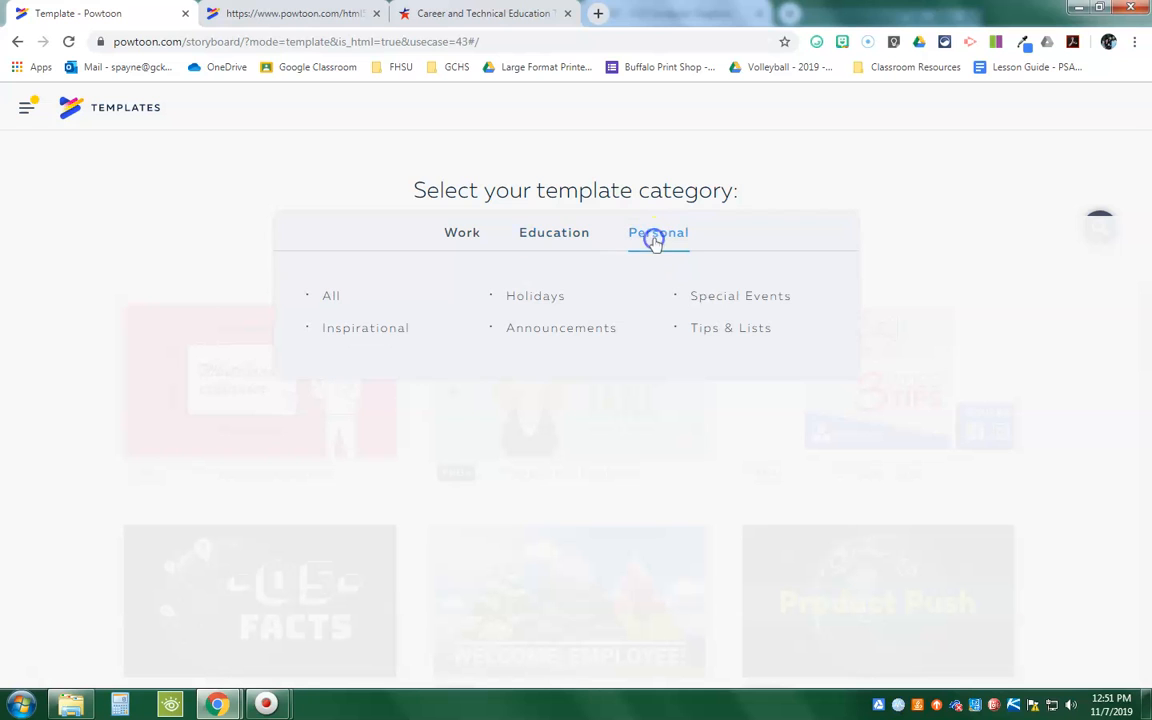
left_click(466, 232)
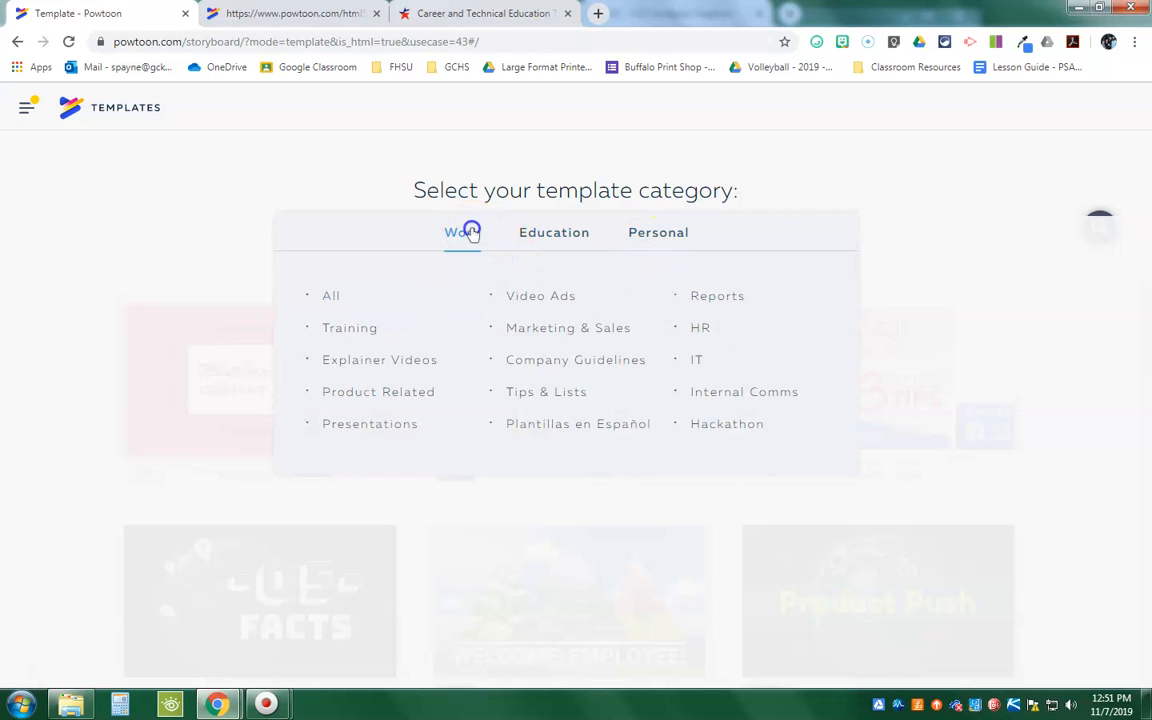
left_click(400, 360)
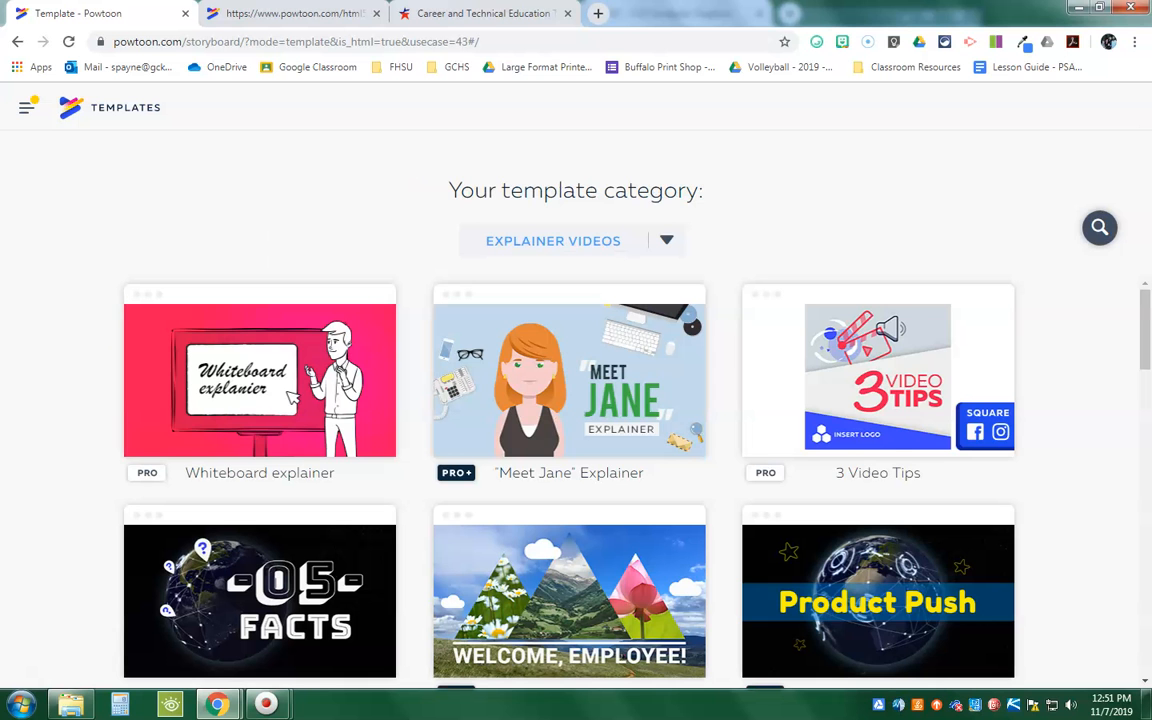
Step: Preview the 5 Video Tips explainer template and close the preview
scroll(64, 417, "down", 6)
scroll(64, 417, "up", 2)
mouse_move(285, 498)
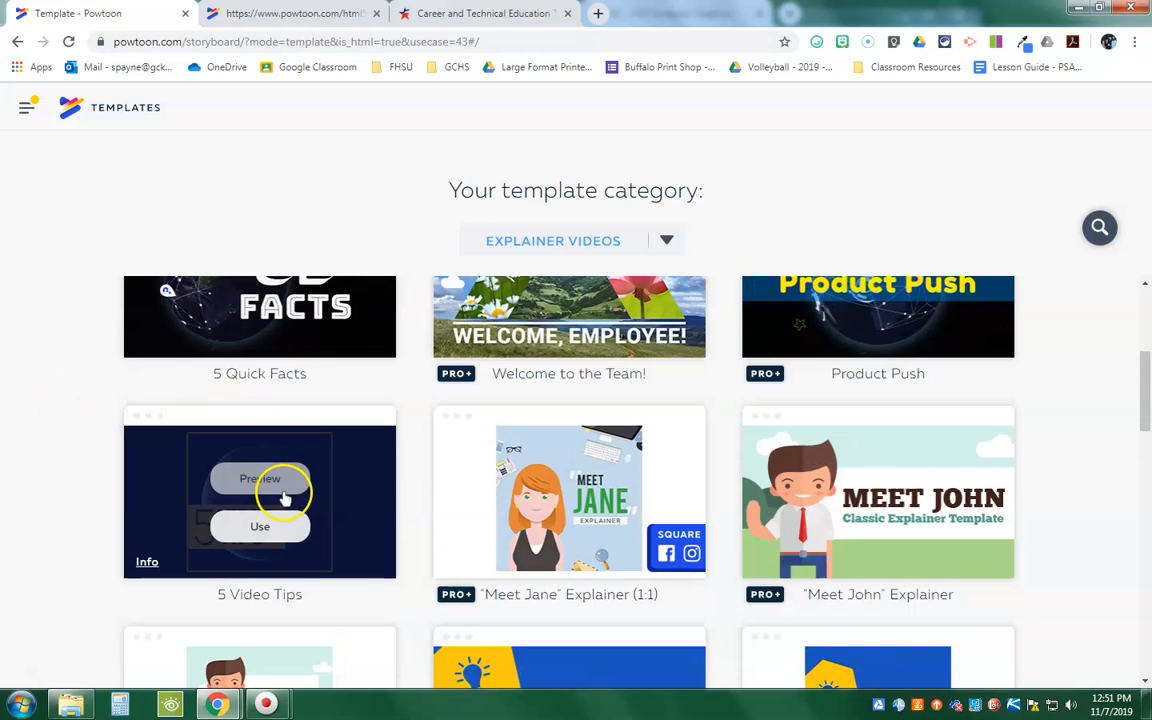
left_click(260, 479)
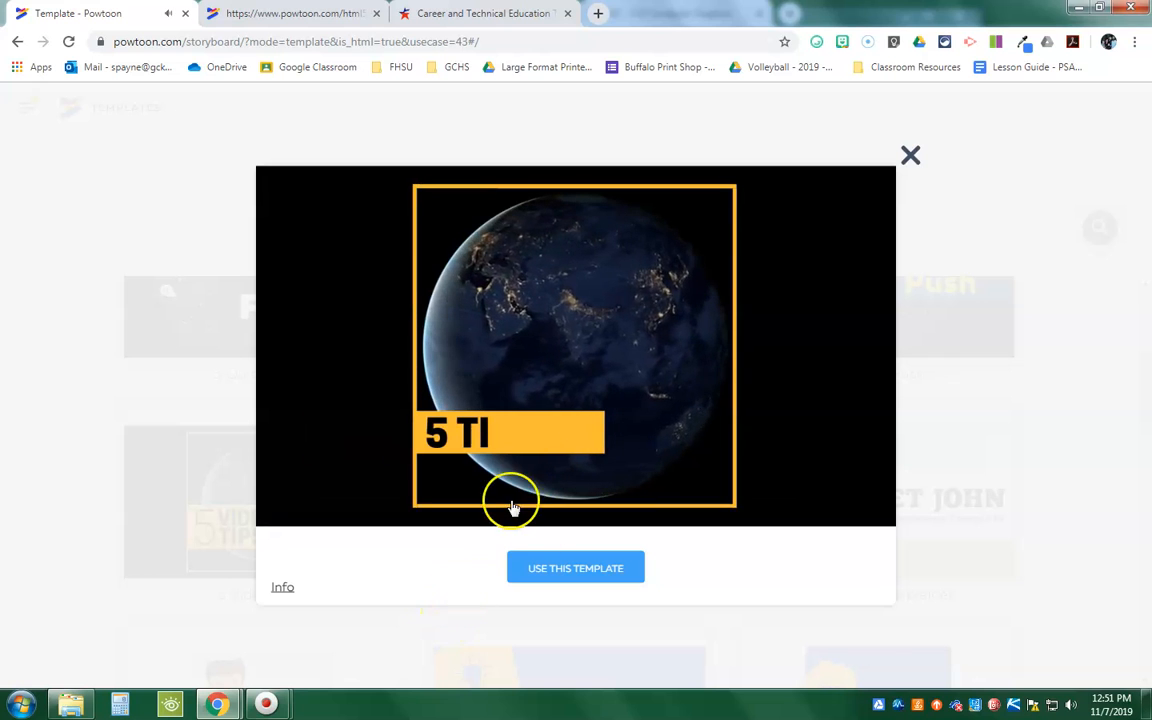
left_click(910, 155)
Step: Browse the remaining explainer video templates and return to the start of the list
scroll(190, 527, "down", 3)
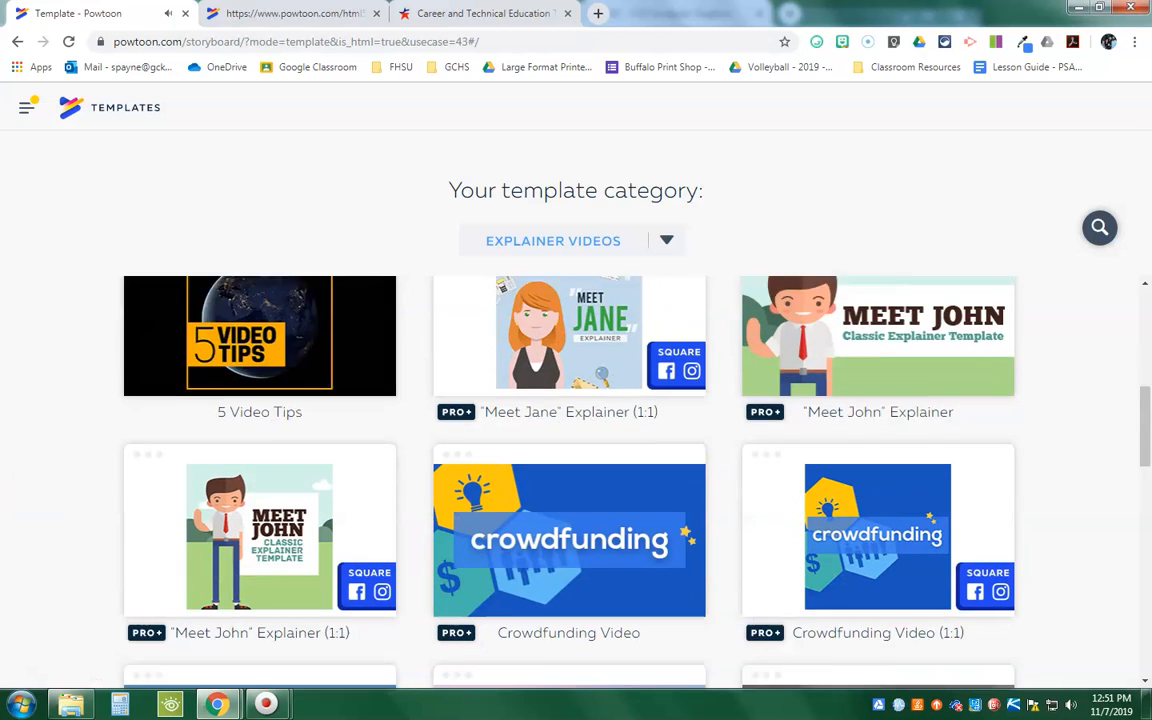
scroll(190, 540, "down", 3)
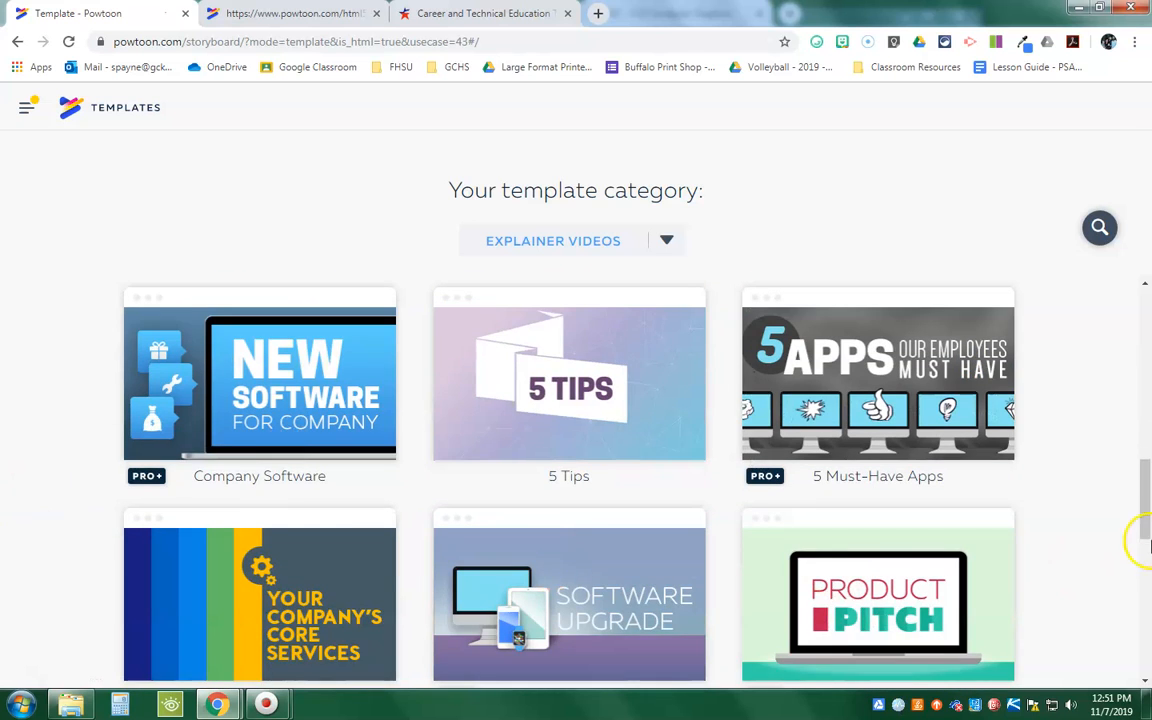
left_click_drag(1144, 525, 1144, 340)
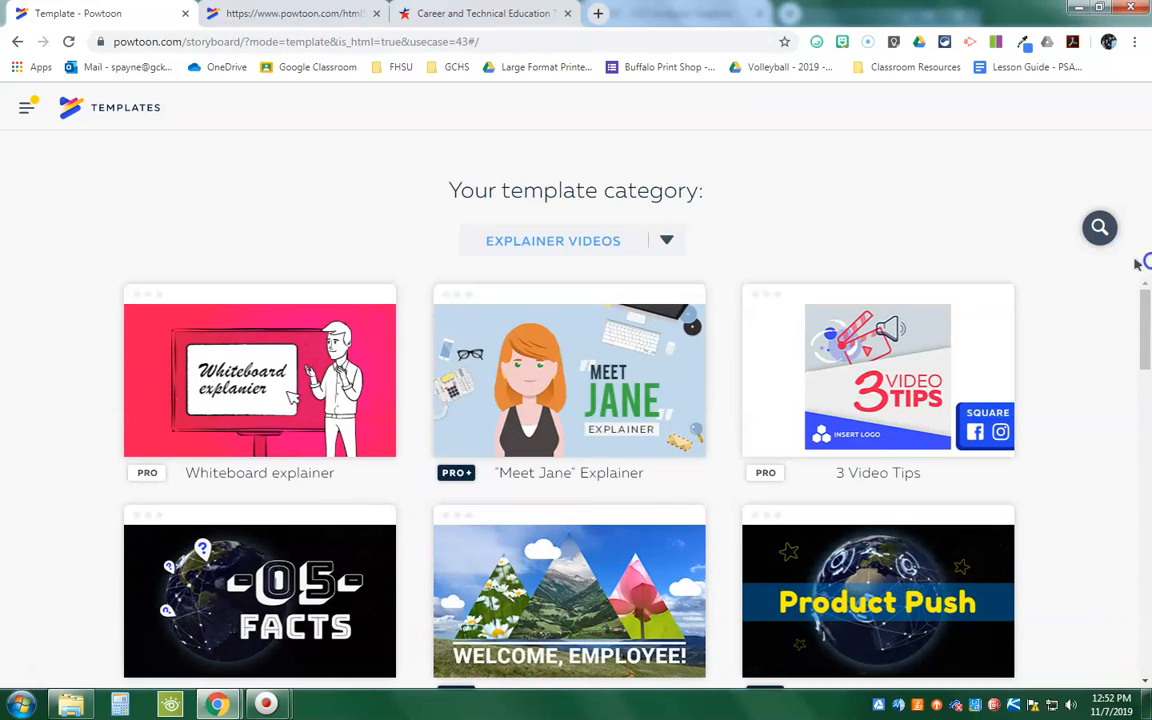
Step: Set the template category to All and skim through the complete template list
left_click(668, 245)
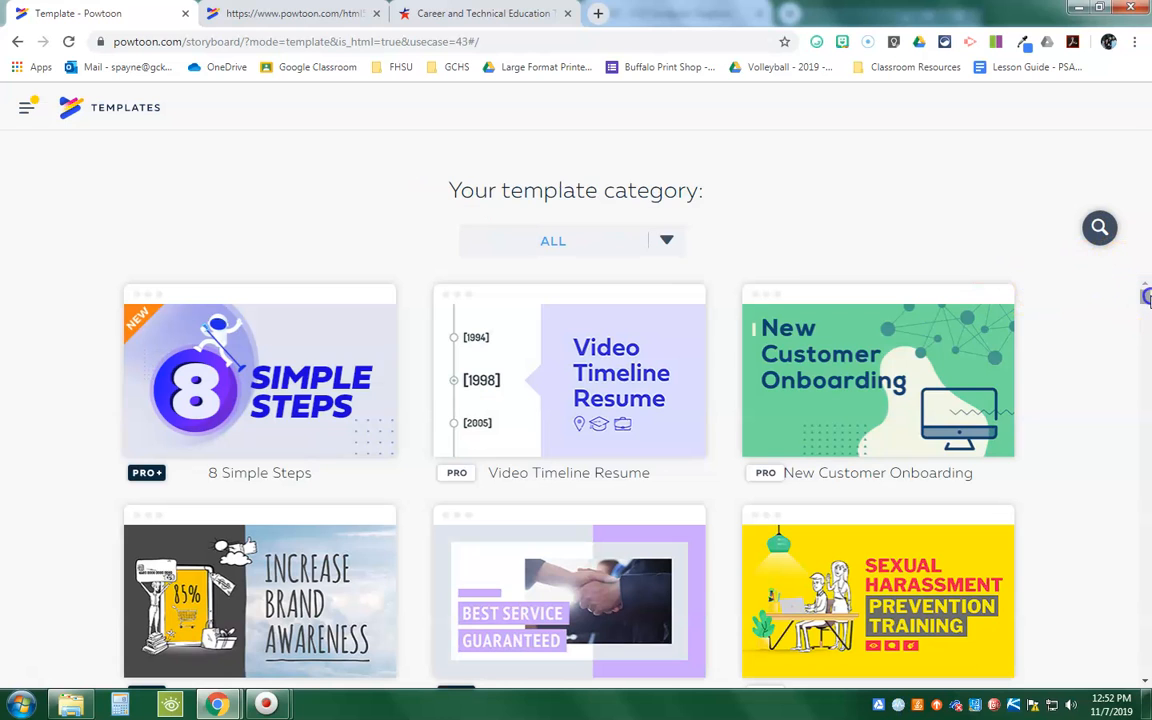
scroll(1146, 305, "down", 15)
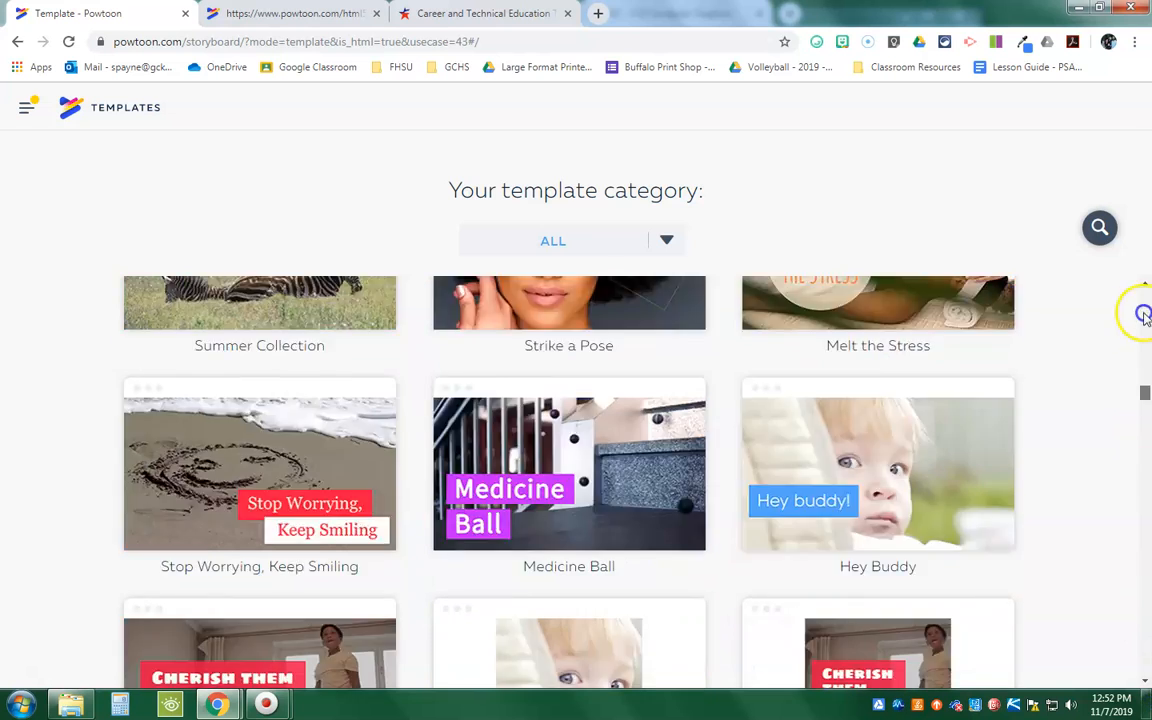
left_click_drag(1144, 316, 1144, 292)
Step: Return to the My Powtoons page and create an explainer video from the 5 Video Tips template
left_click(16, 45)
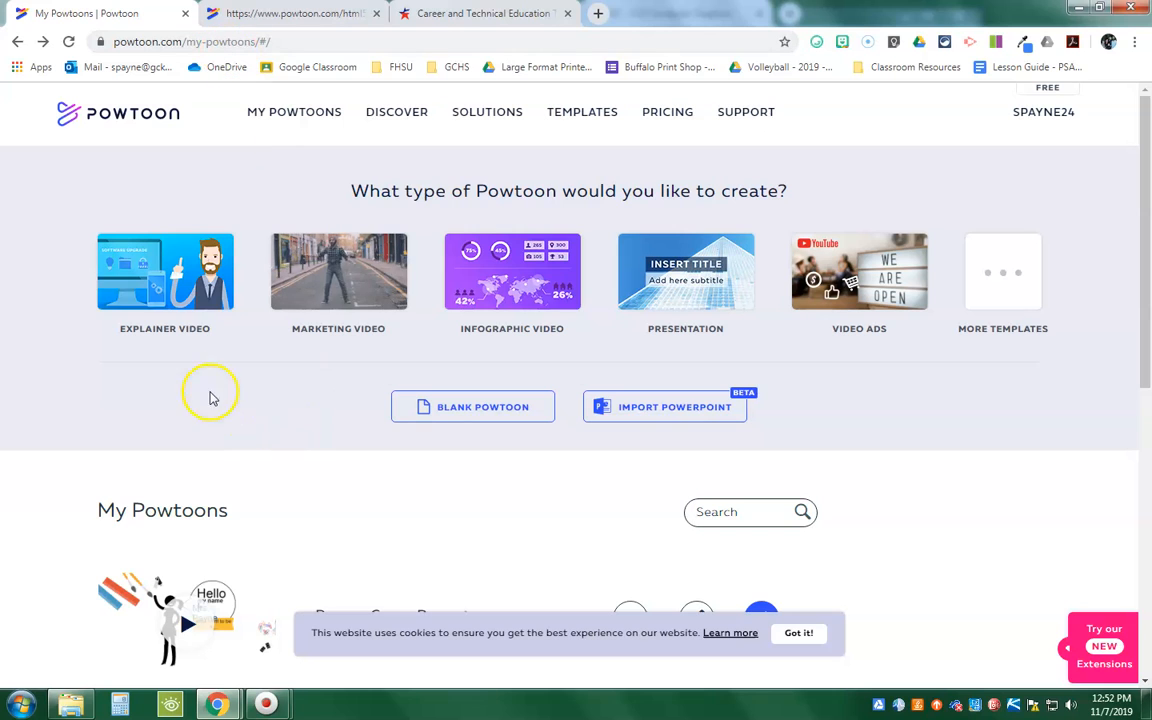
left_click(165, 275)
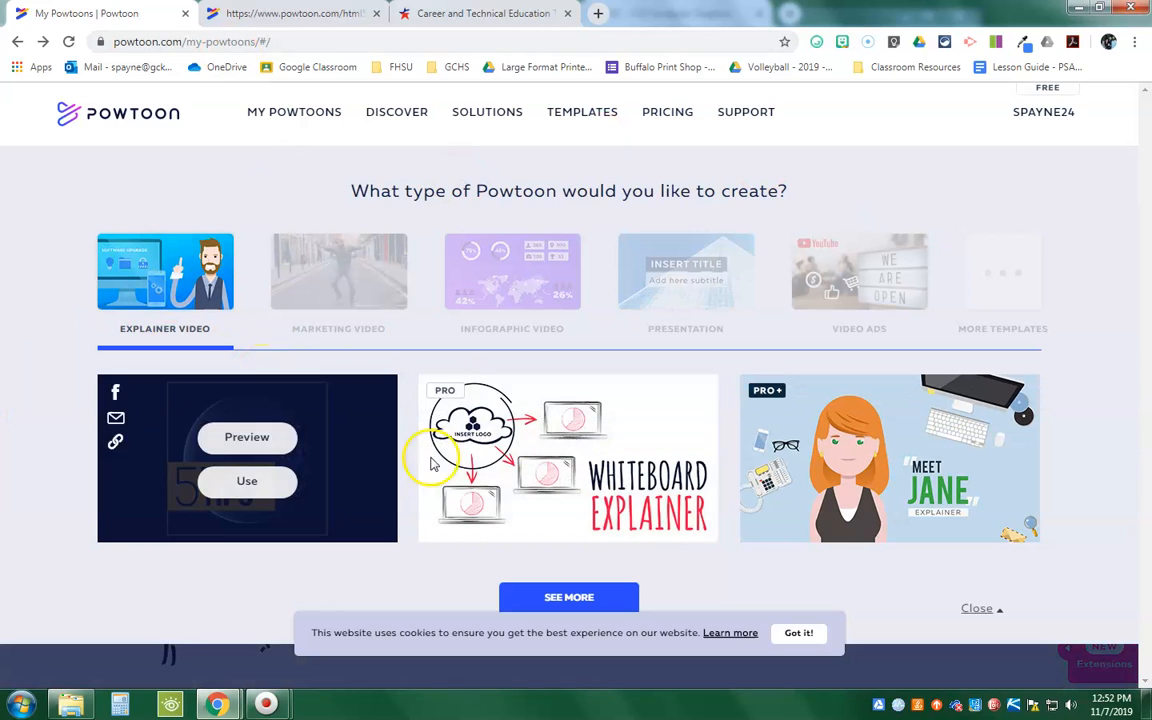
mouse_move(240, 440)
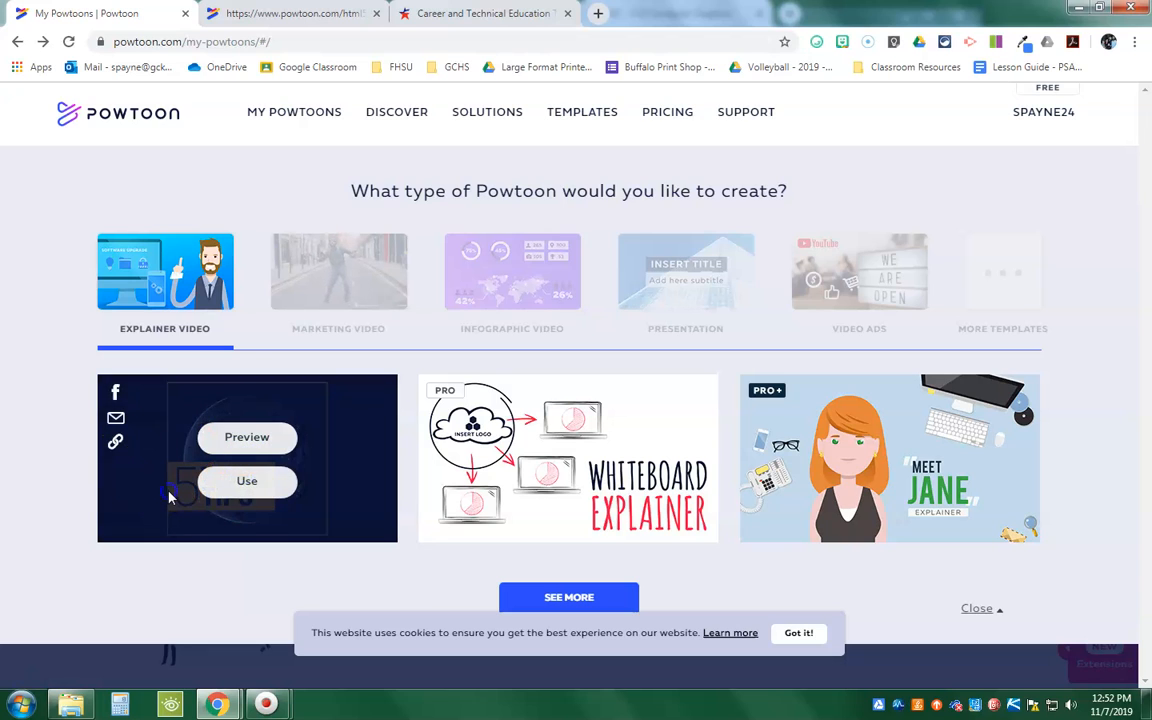
left_click(248, 484)
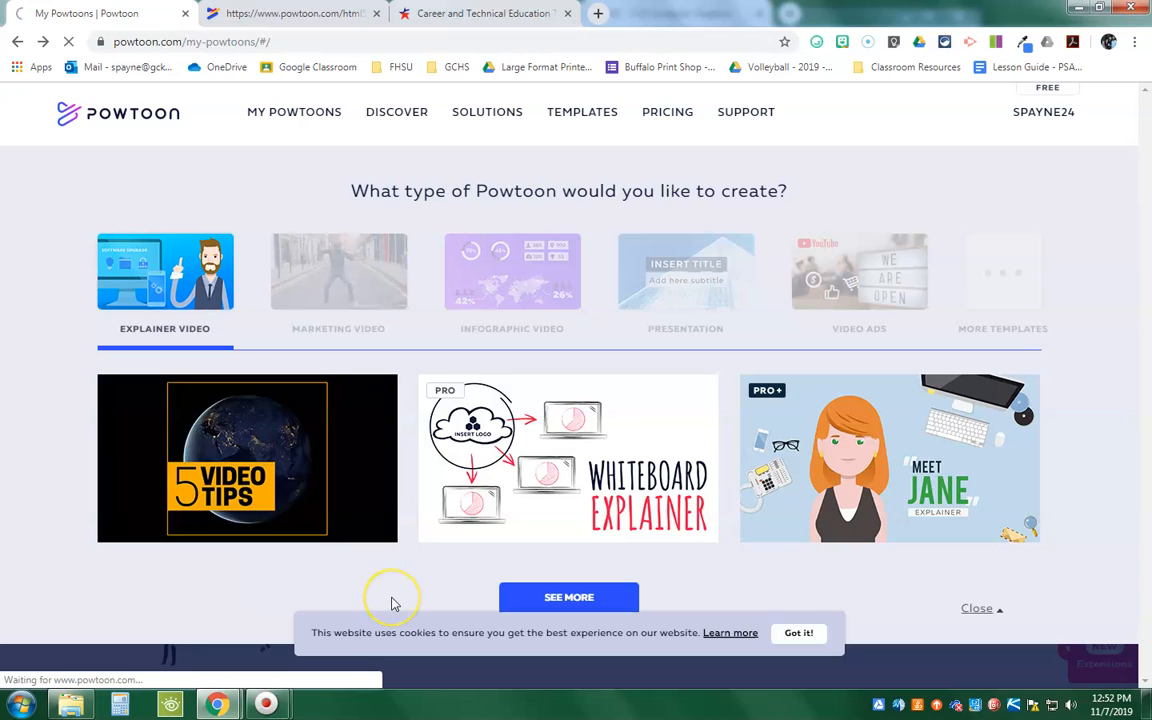
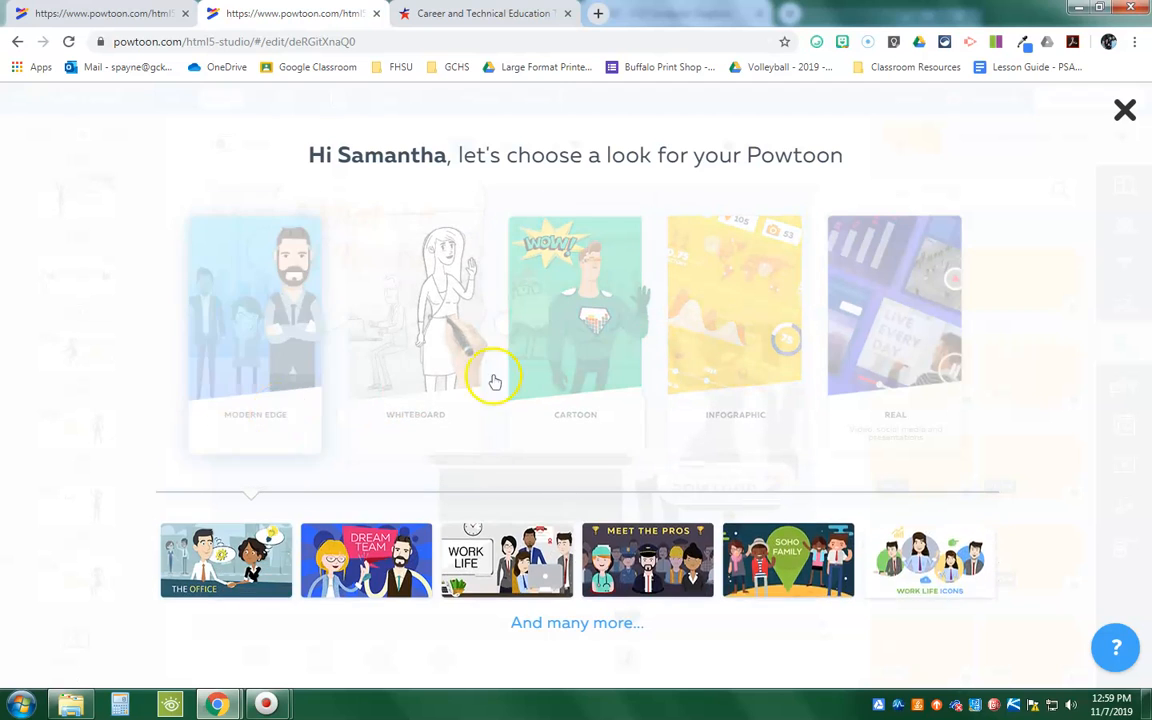
Step: Dismiss the look chooser without picking another look, and open the shapes library
left_click(1124, 110)
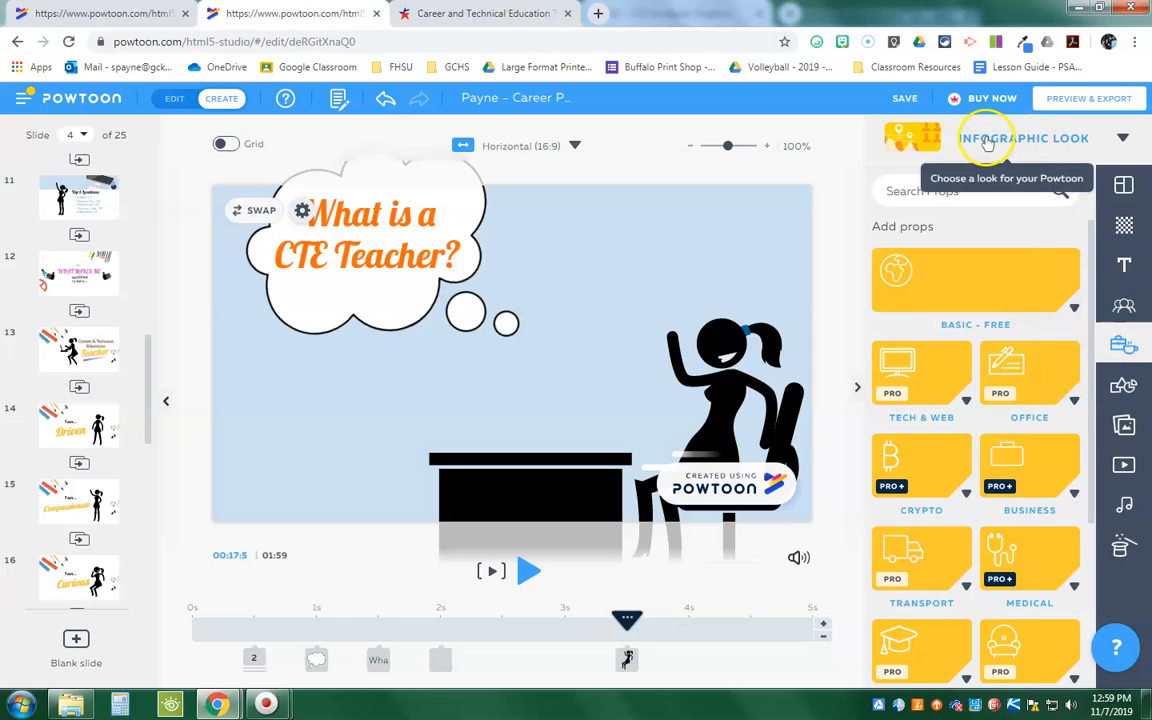
left_click(1124, 385)
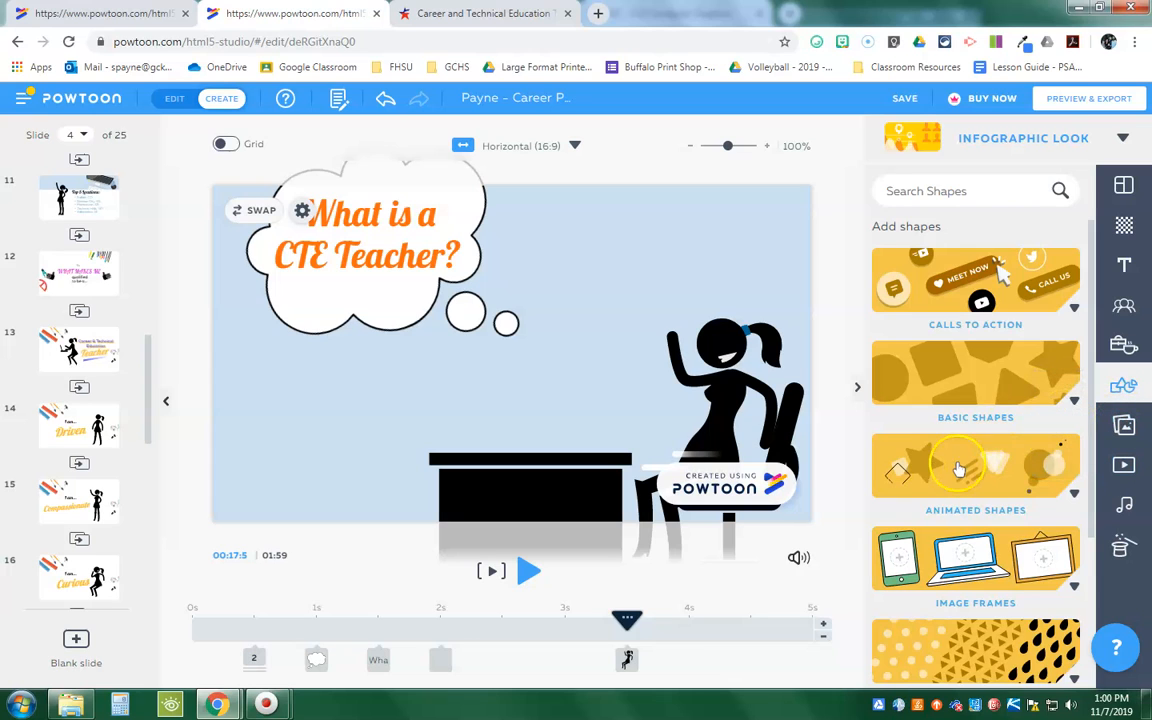
Step: Open the images library with the uploaded images and display slide 21, First Choice
left_click(1125, 430)
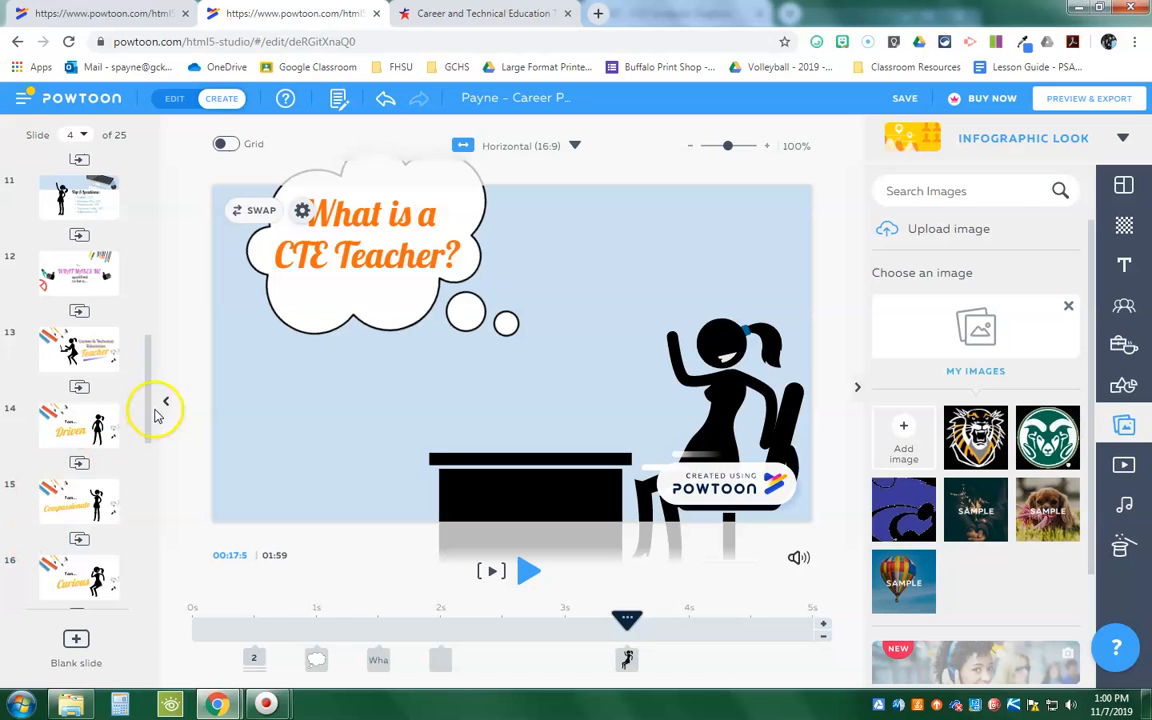
left_click_drag(146, 398, 145, 572)
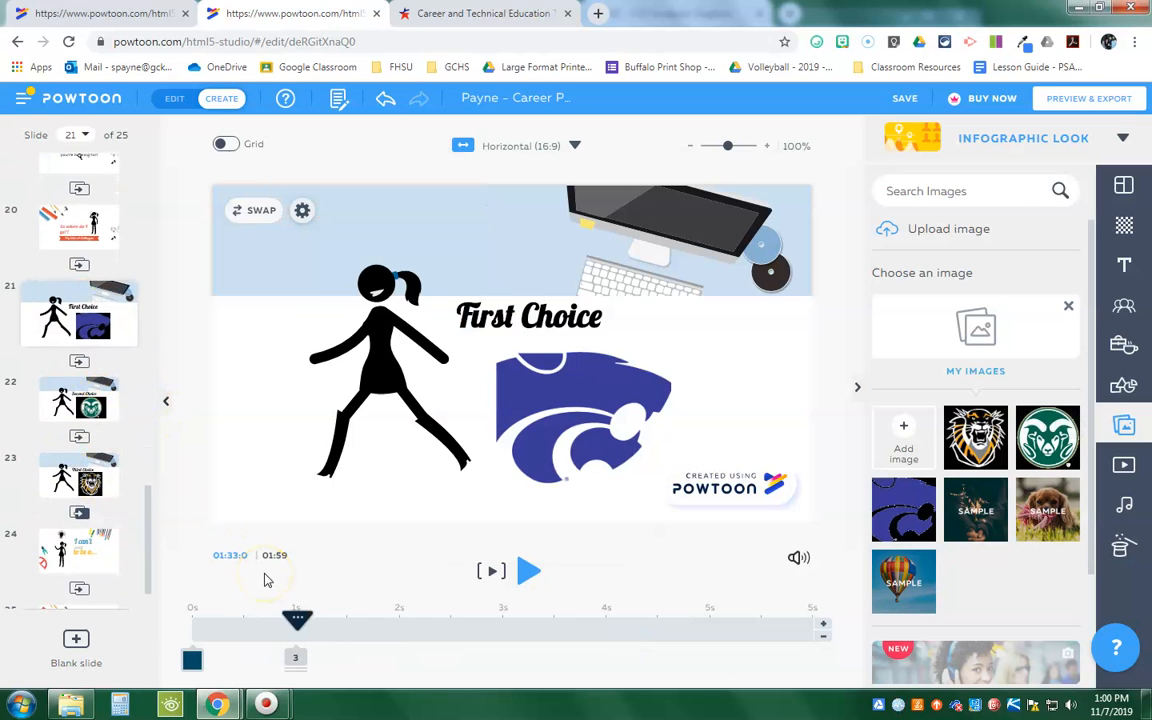
Step: Select the wildcat logo on slide 21 and look through the categories of the video library
left_click(569, 400)
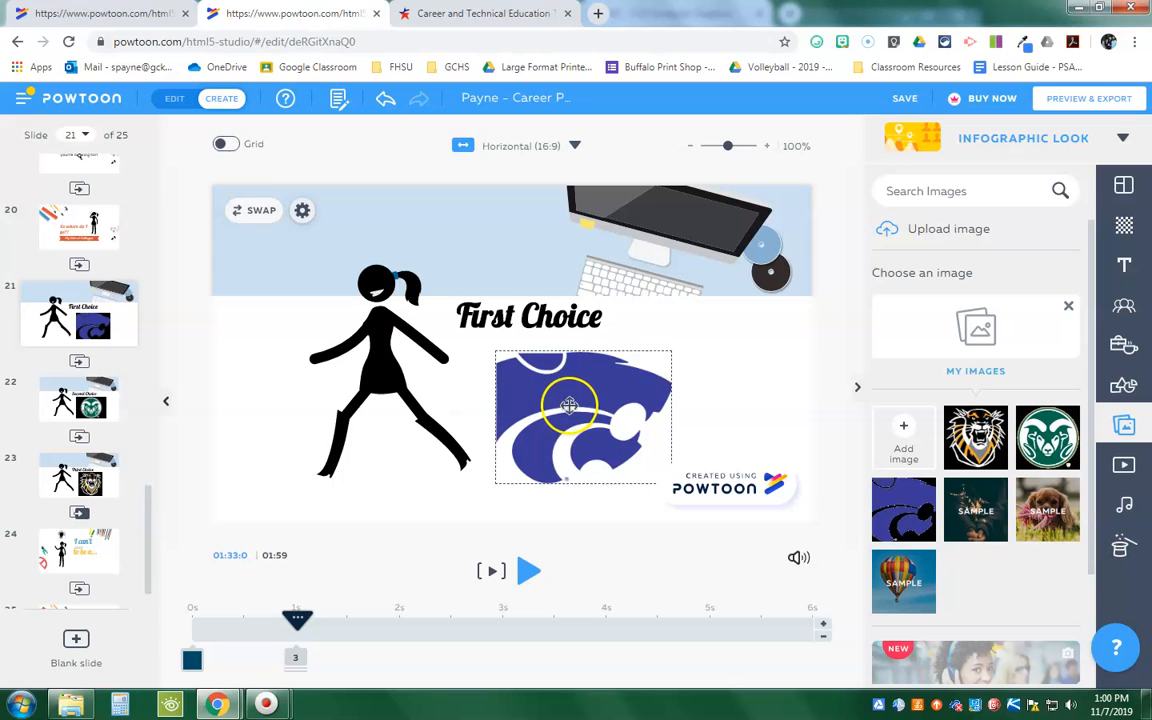
left_click(1131, 469)
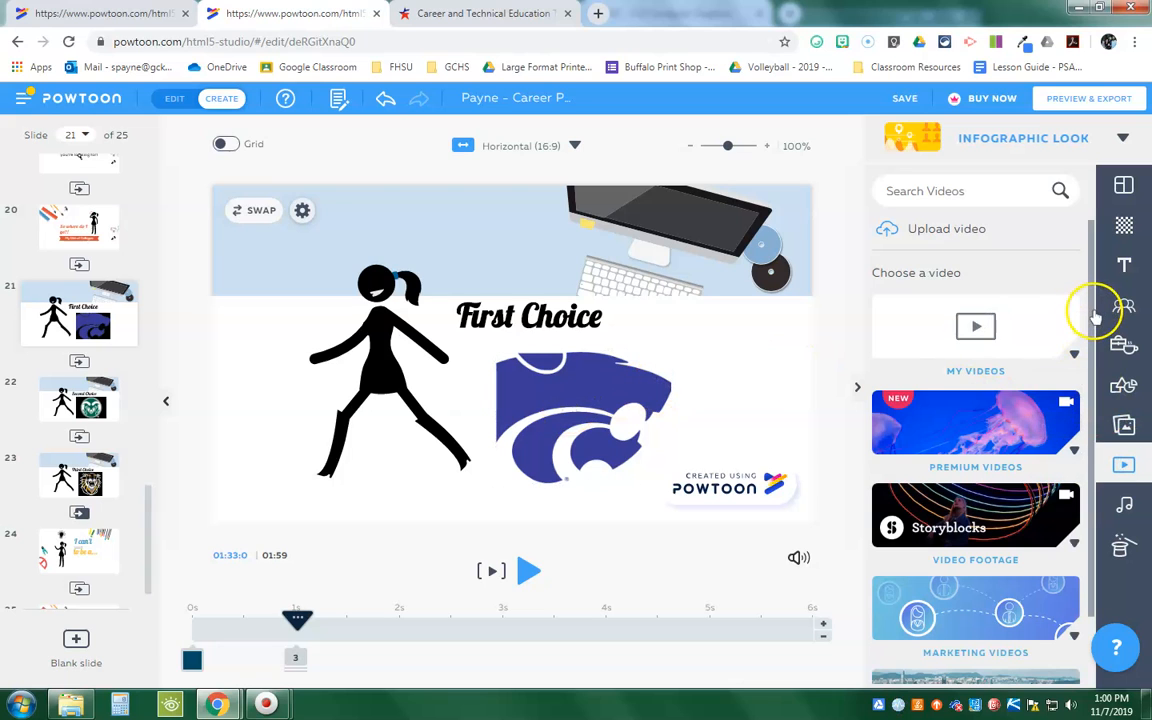
scroll(1096, 316, "down", 2)
scroll(1083, 316, "up", 2)
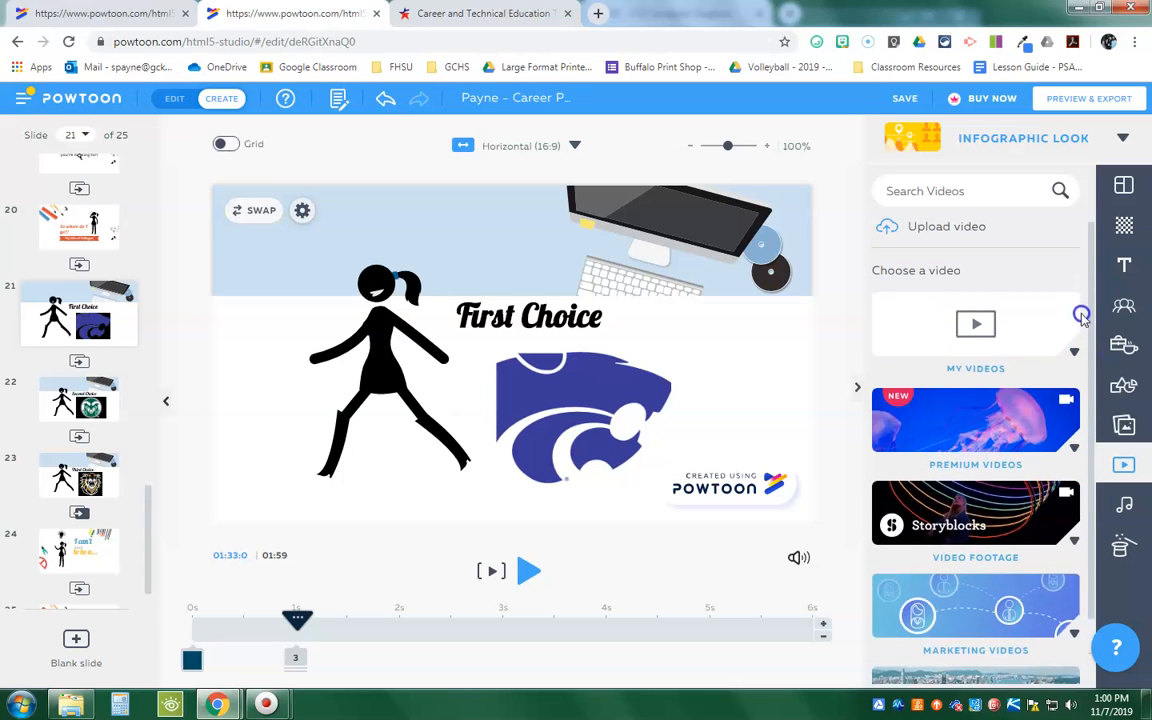
scroll(1084, 322, "down", 1)
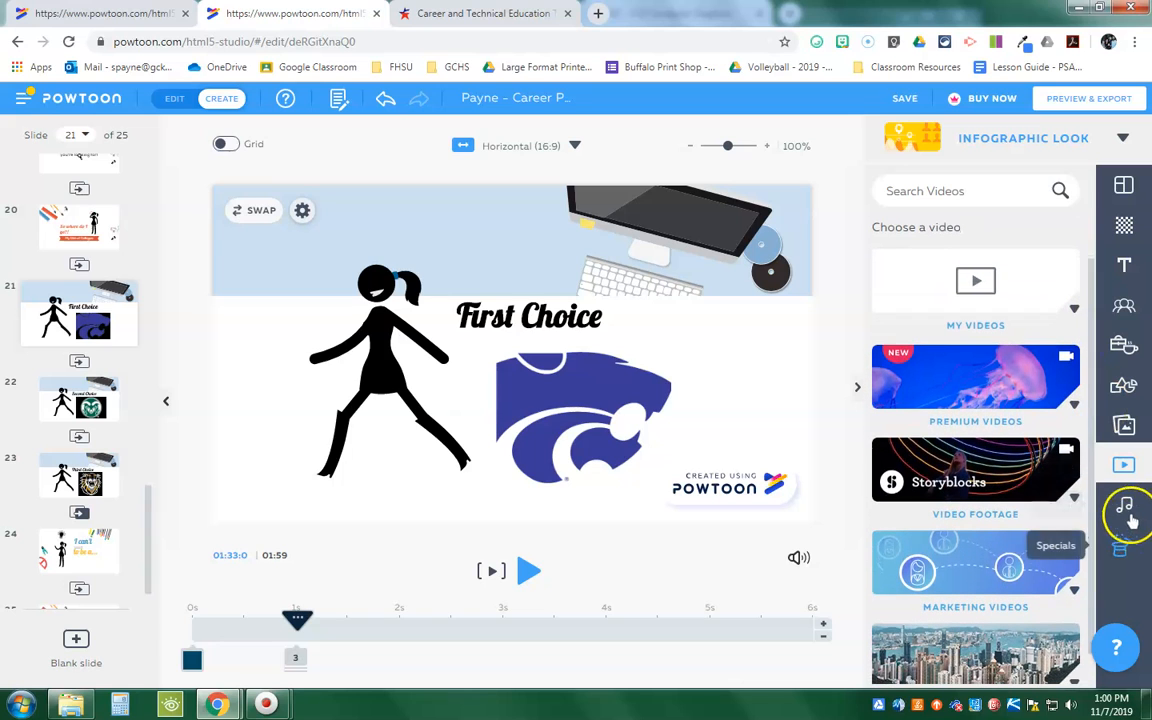
Step: Look over the sound library and the presentation's soundtrack controls, and open the specials library
left_click(1127, 508)
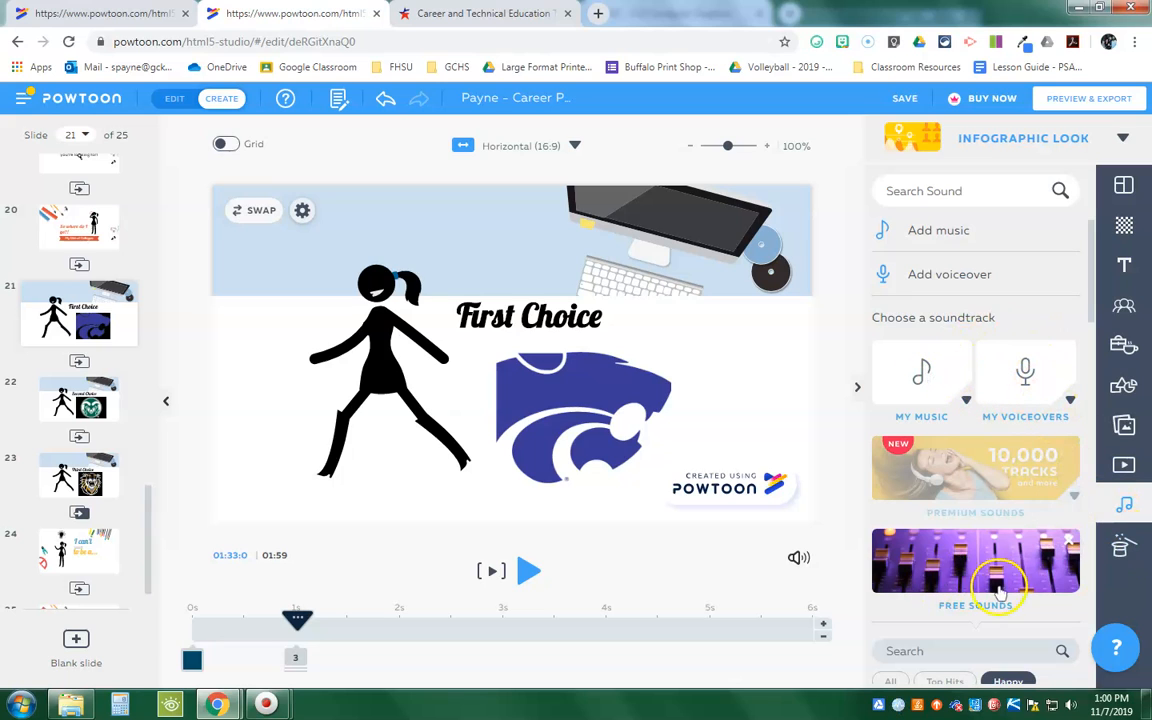
left_click(797, 558)
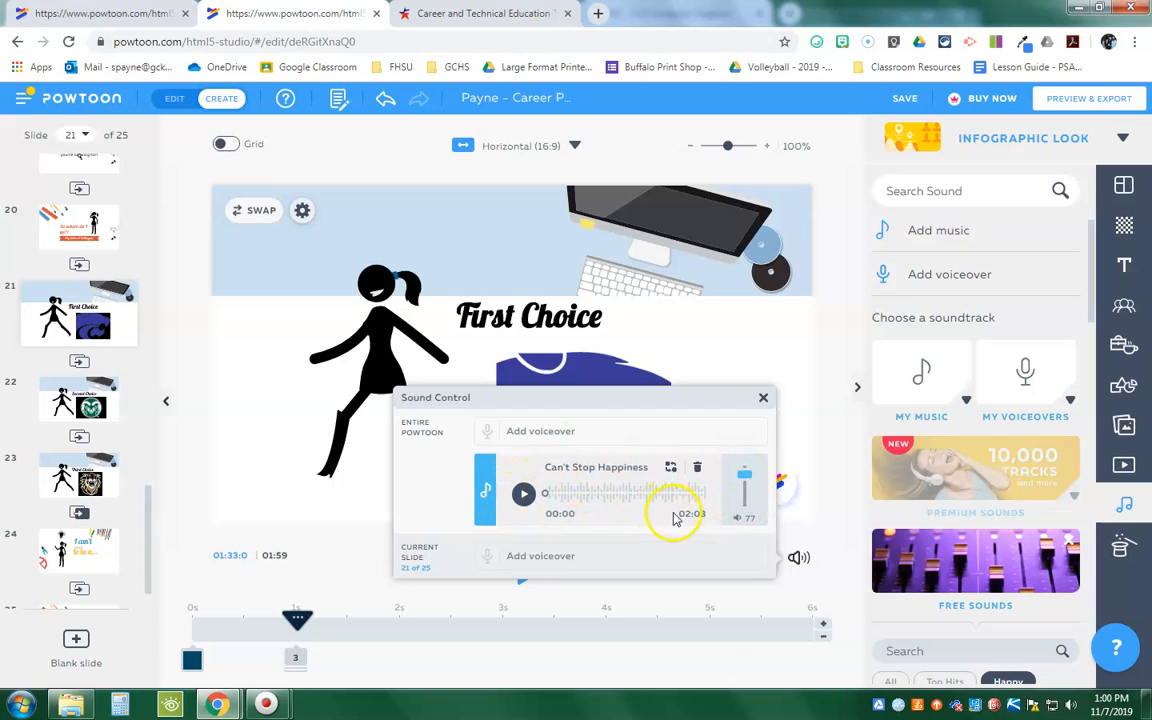
left_click(1125, 546)
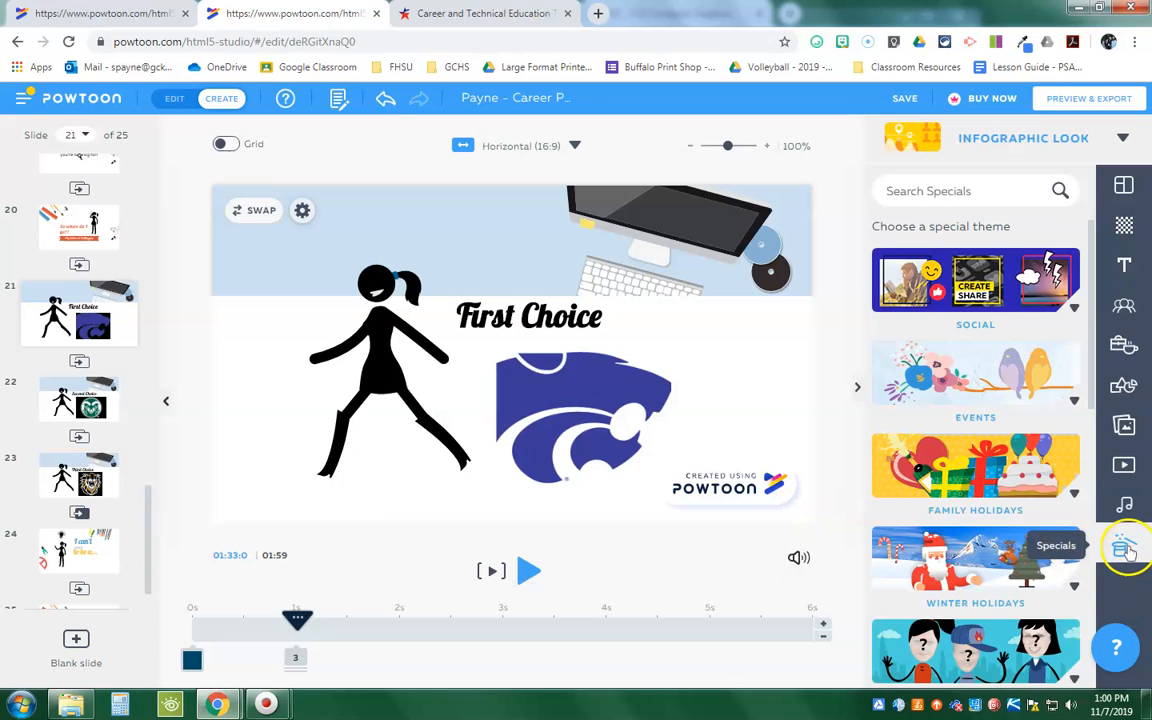
Step: Flip the walking stick figure on slide 21 horizontally
left_click(296, 276)
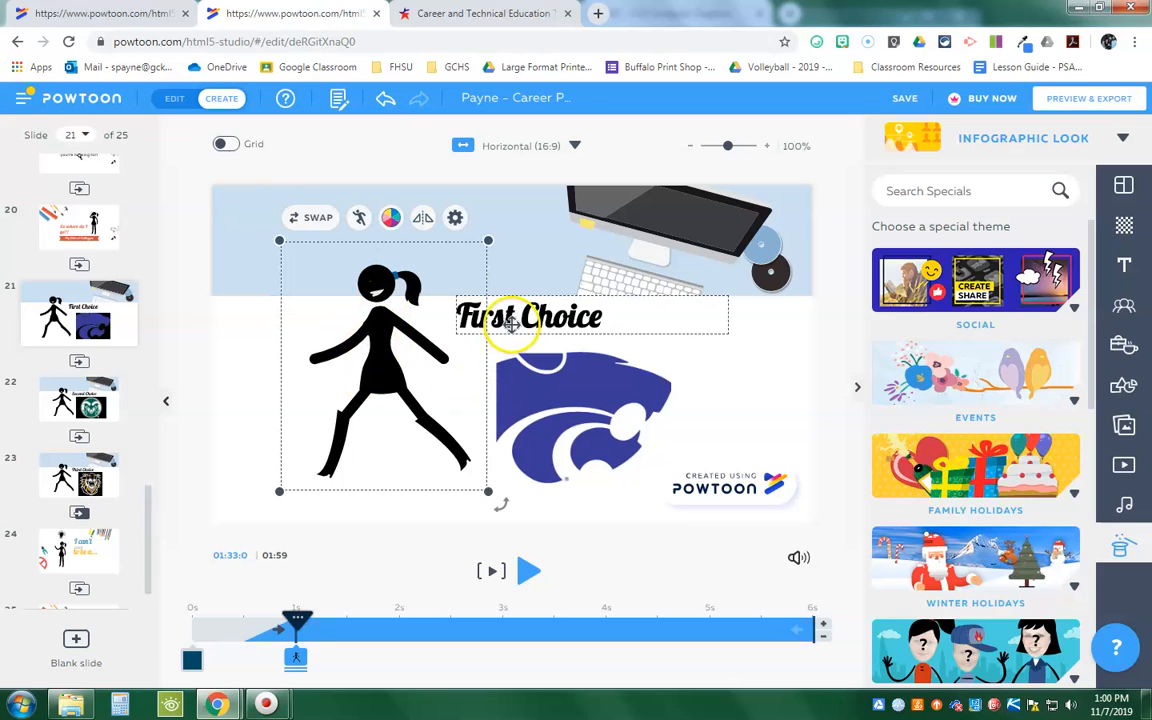
left_click(424, 222)
left_click(424, 222)
left_click(424, 222)
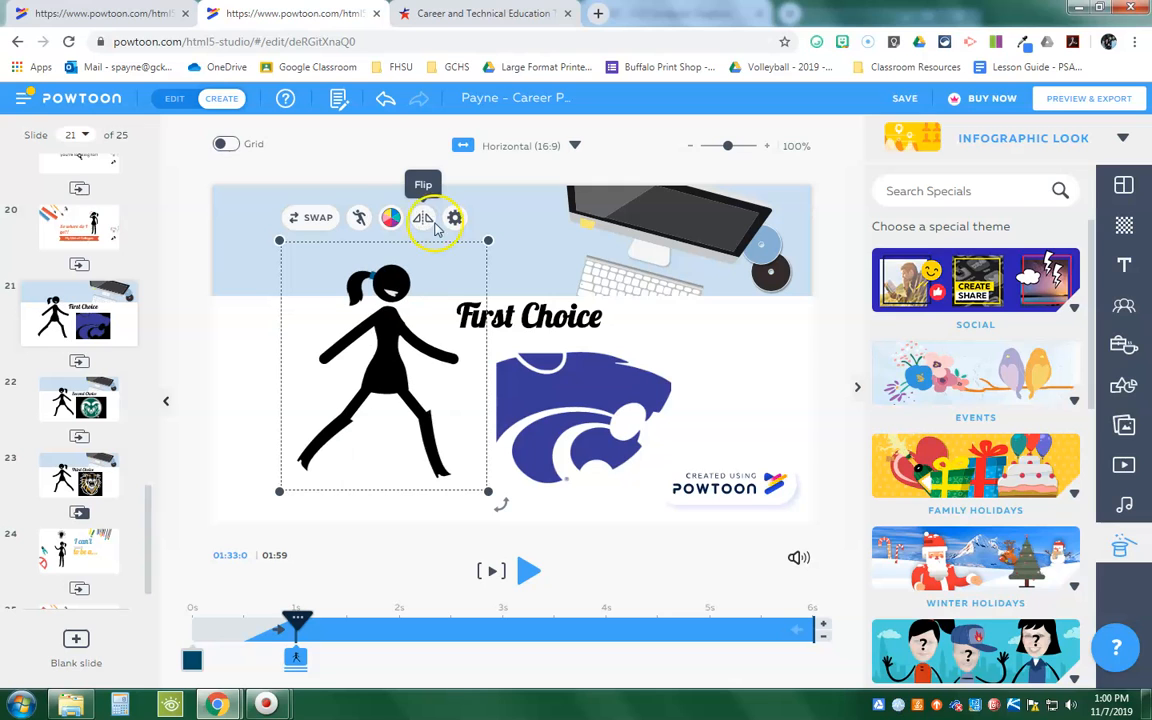
Step: Open the walking figure's settings and review its enter and exit effects without changing them
left_click(457, 219)
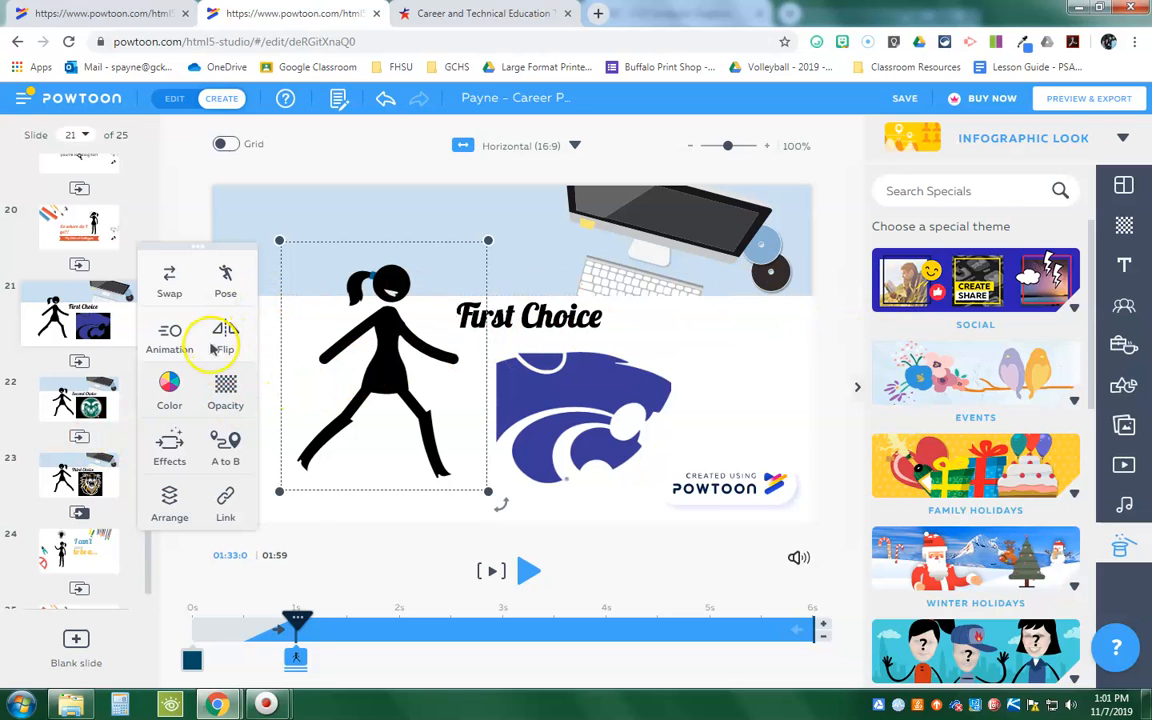
left_click(170, 447)
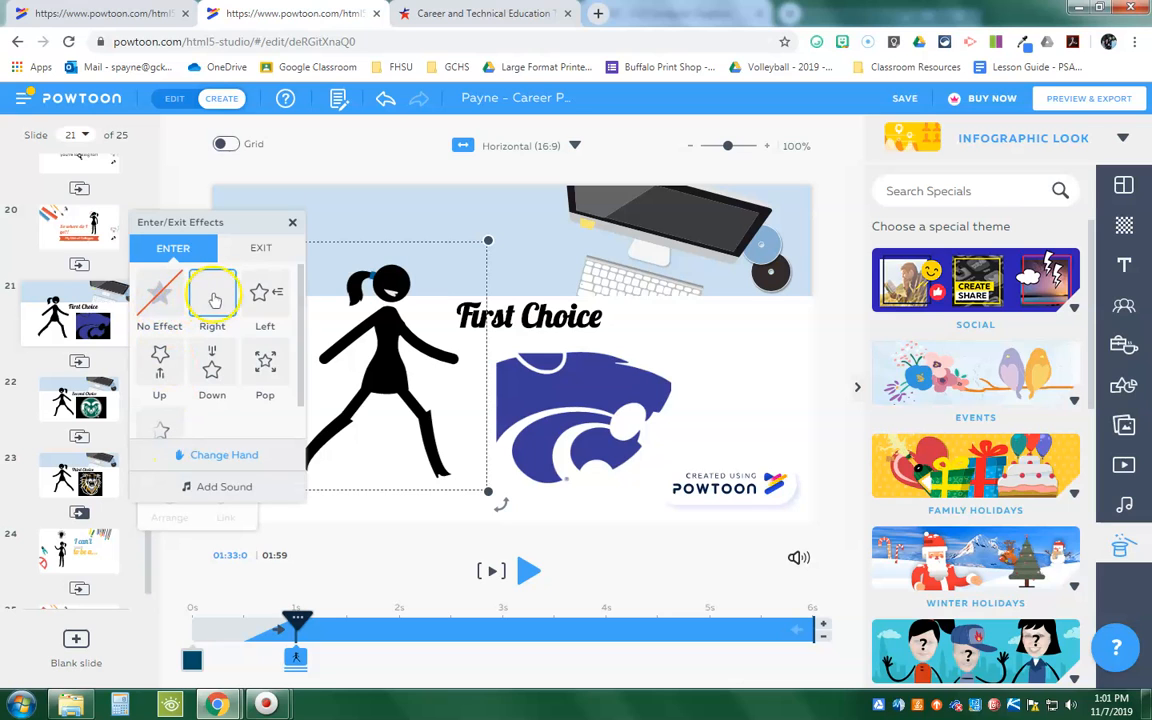
left_click(292, 224)
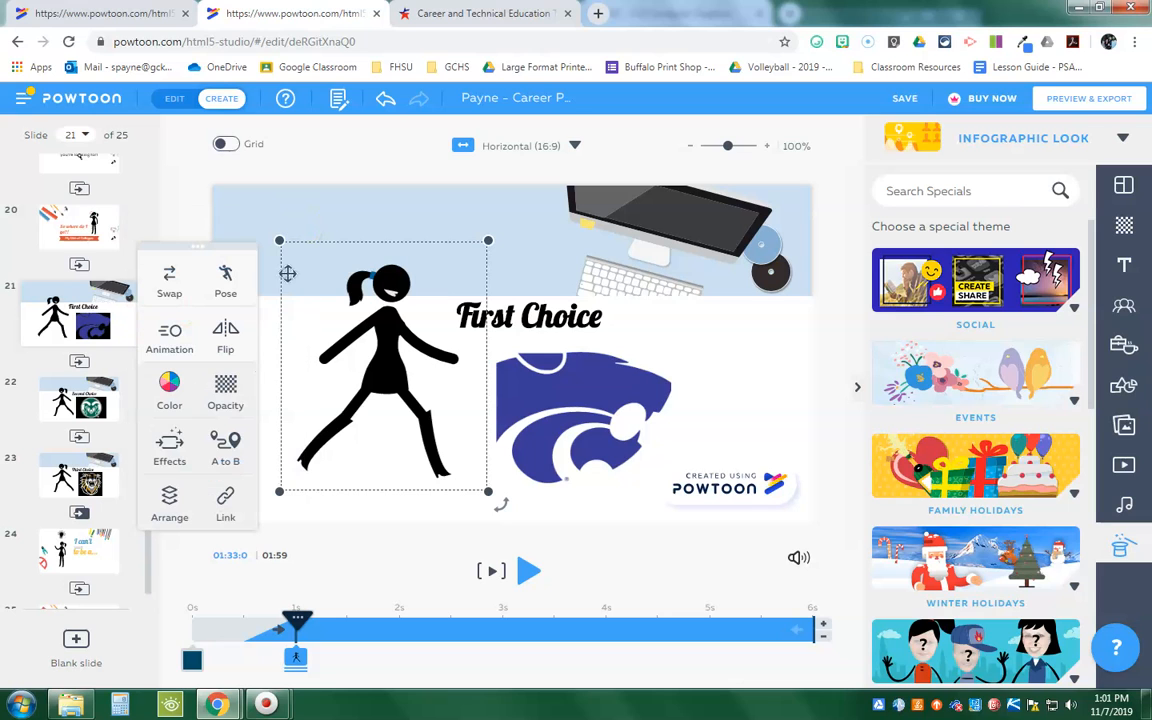
Step: Add an A to B motion to the walking figure, from the slide's lower-left edge to its upper-right edge
left_click(227, 453)
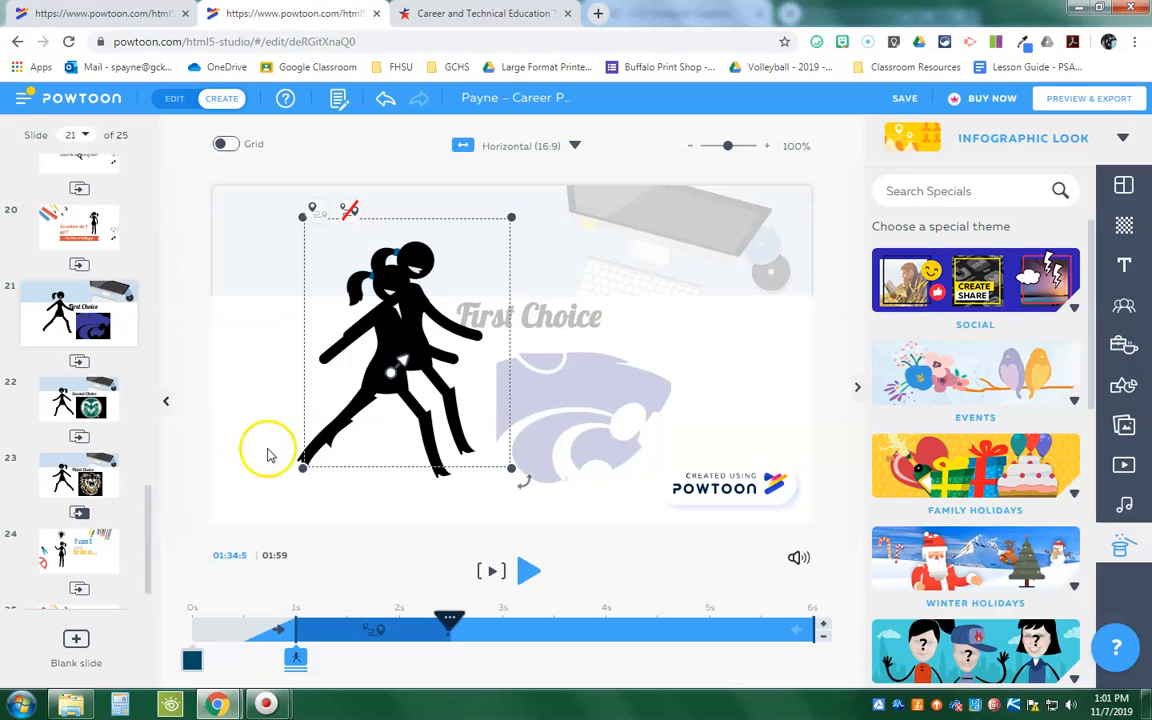
left_click_drag(378, 381, 766, 347)
left_click(355, 399)
left_click_drag(355, 399, 254, 453)
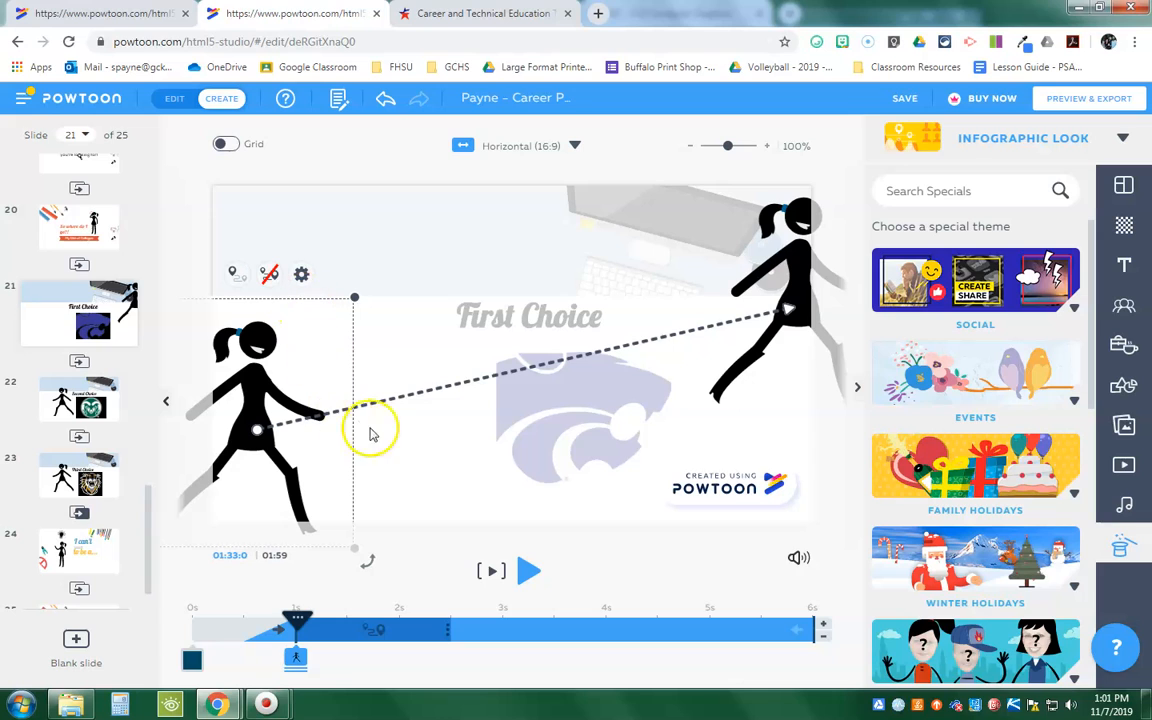
left_click(385, 385)
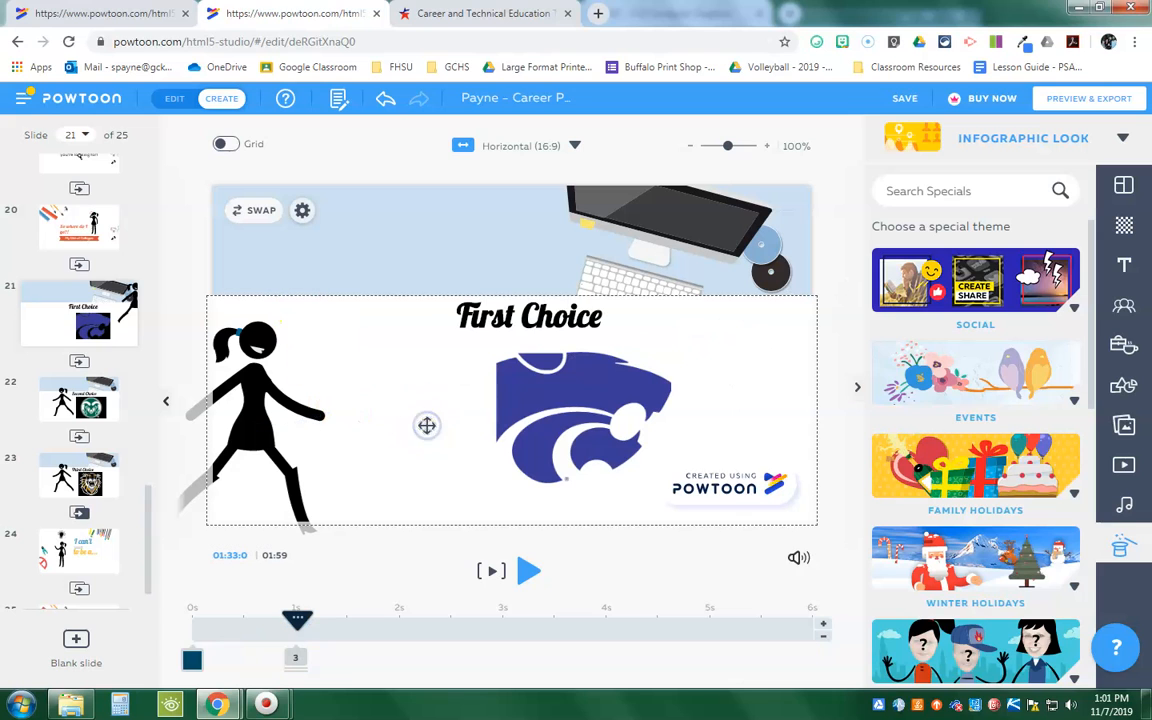
Step: Play slide 21 from 0 seconds to check the walking figure's motion
left_click(244, 432)
left_click(416, 449)
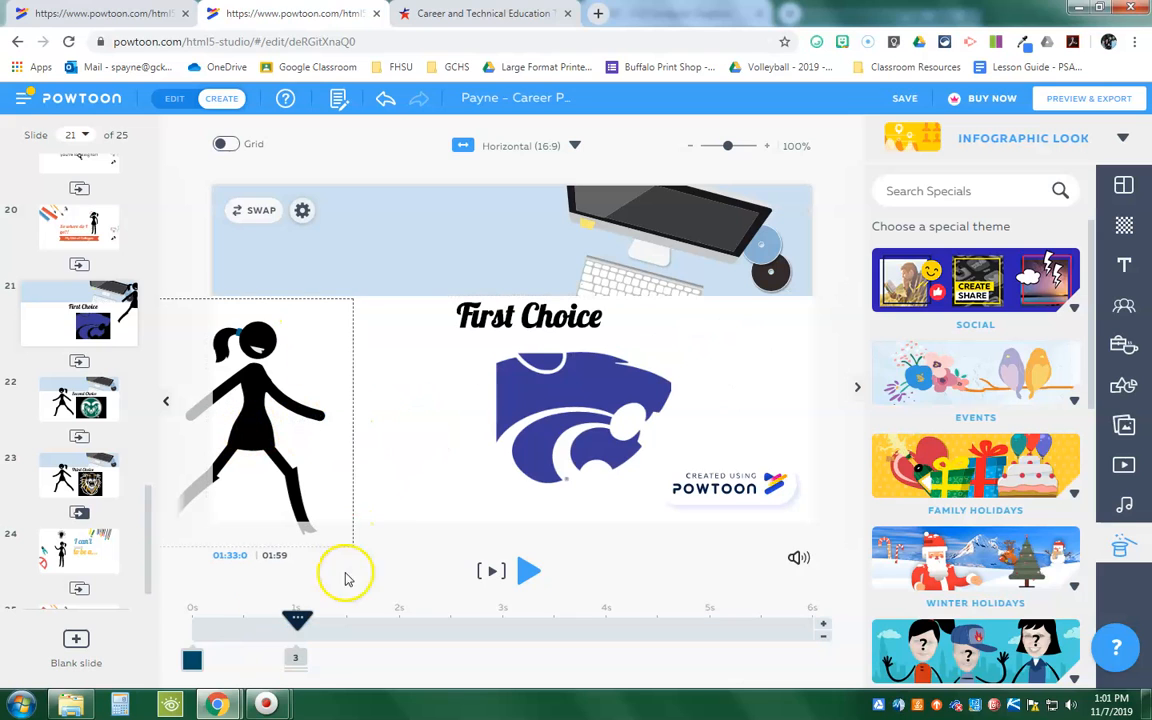
left_click_drag(293, 618, 196, 618)
left_click(529, 570)
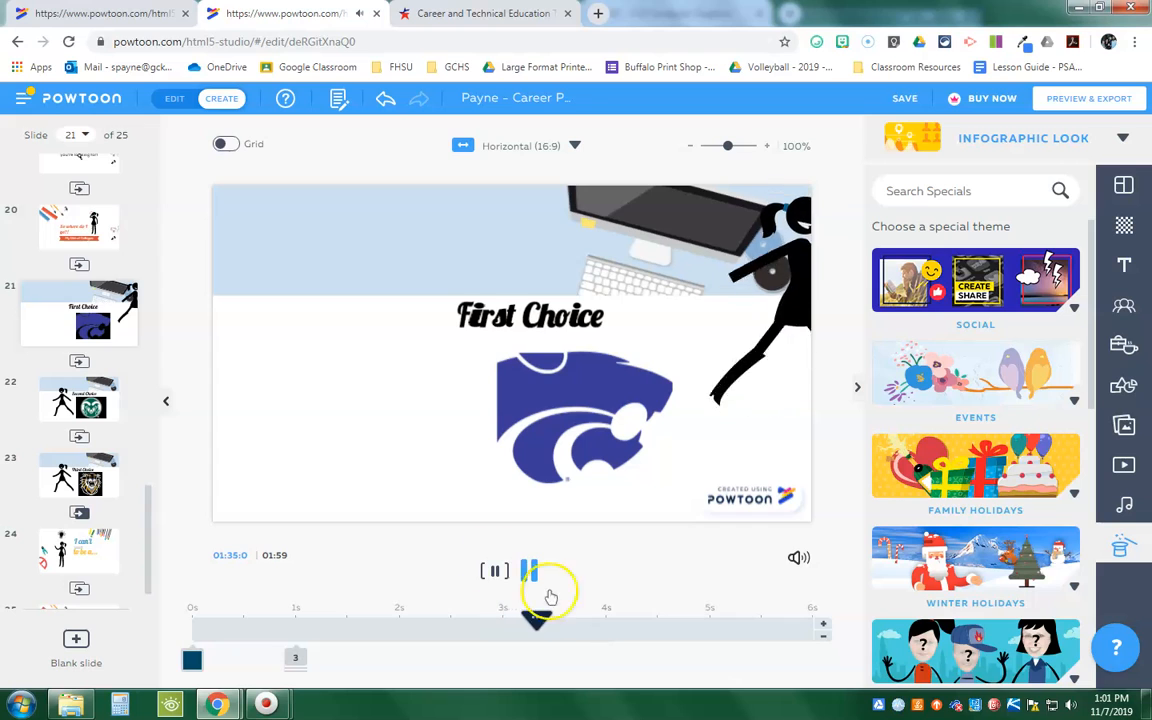
Step: Move the end point of the walking figure's motion path beyond the slide's right edge
left_click(784, 320)
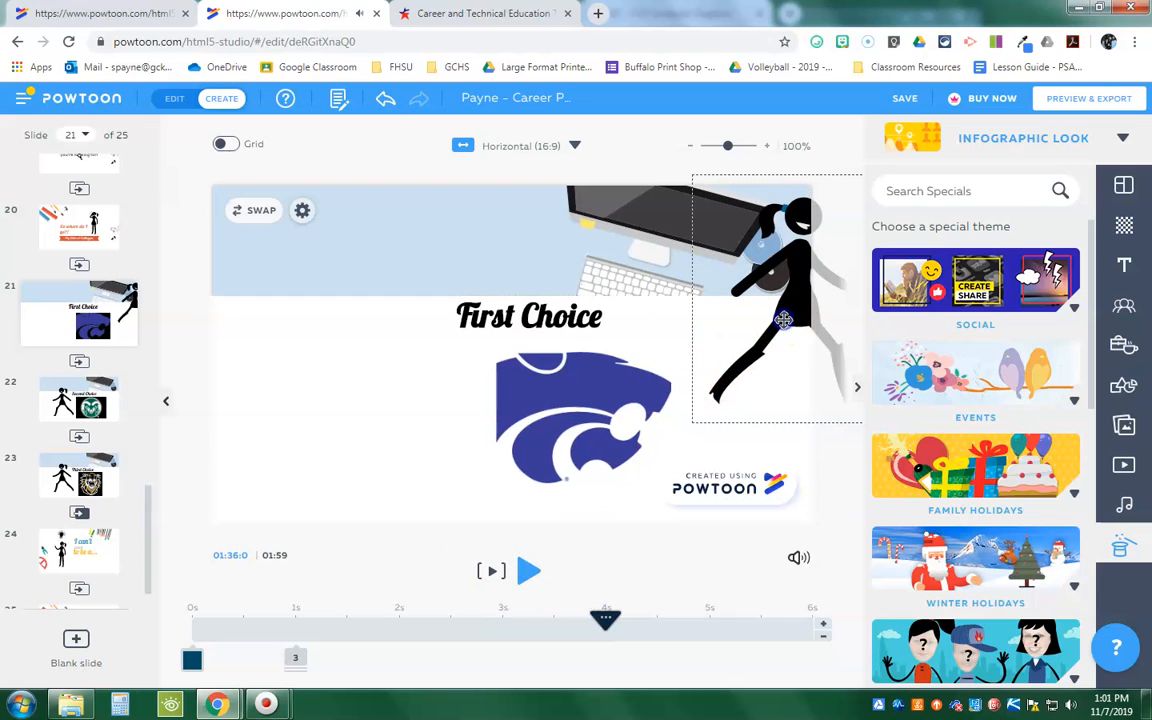
left_click(784, 320)
left_click_drag(784, 311, 926, 290)
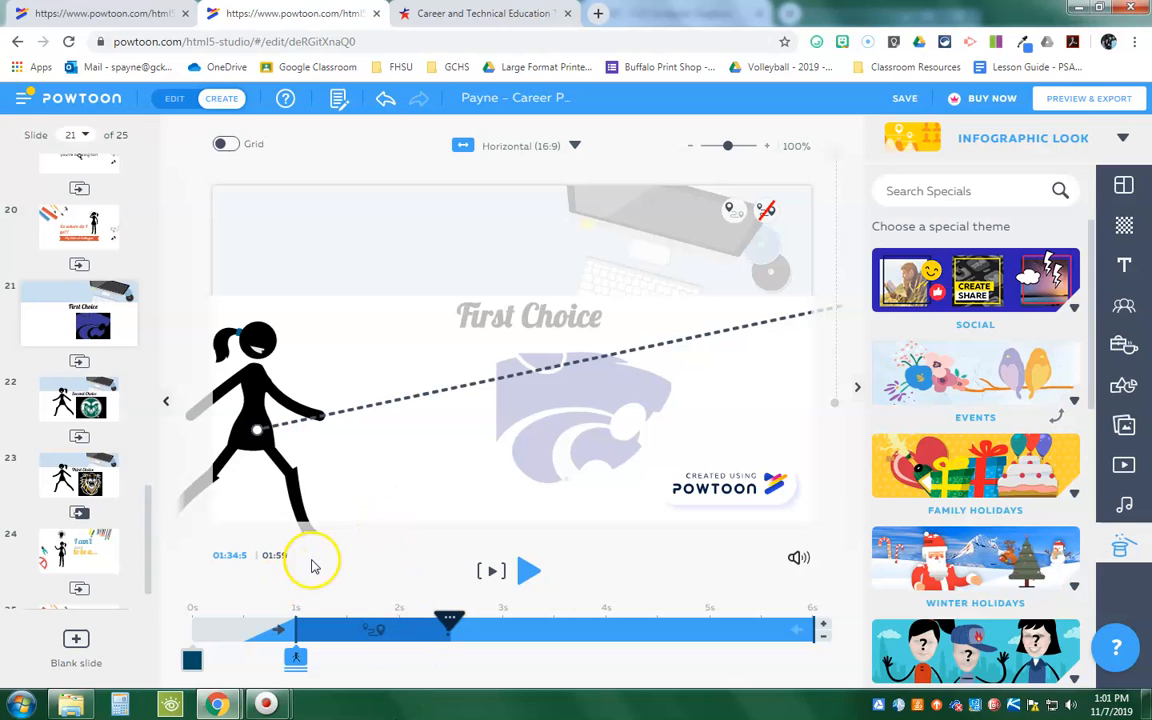
Step: Arrange the walking figure on slide 21 at the back, behind all other objects
left_click(265, 375)
left_click(291, 315)
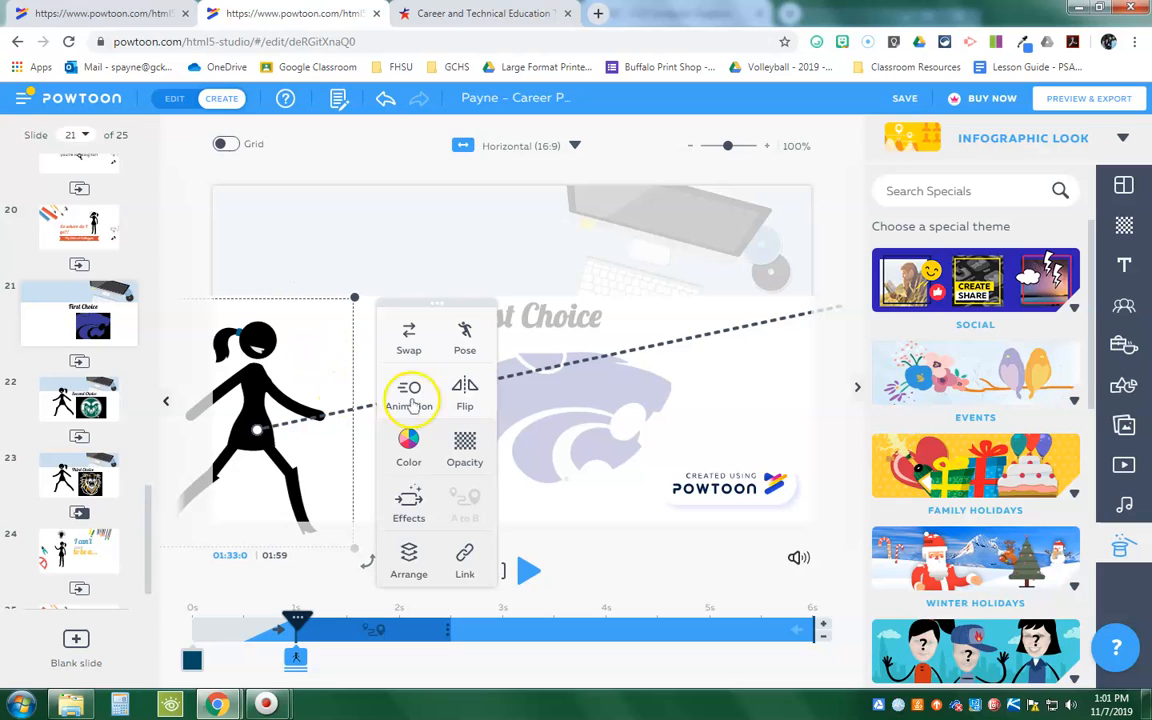
left_click(408, 560)
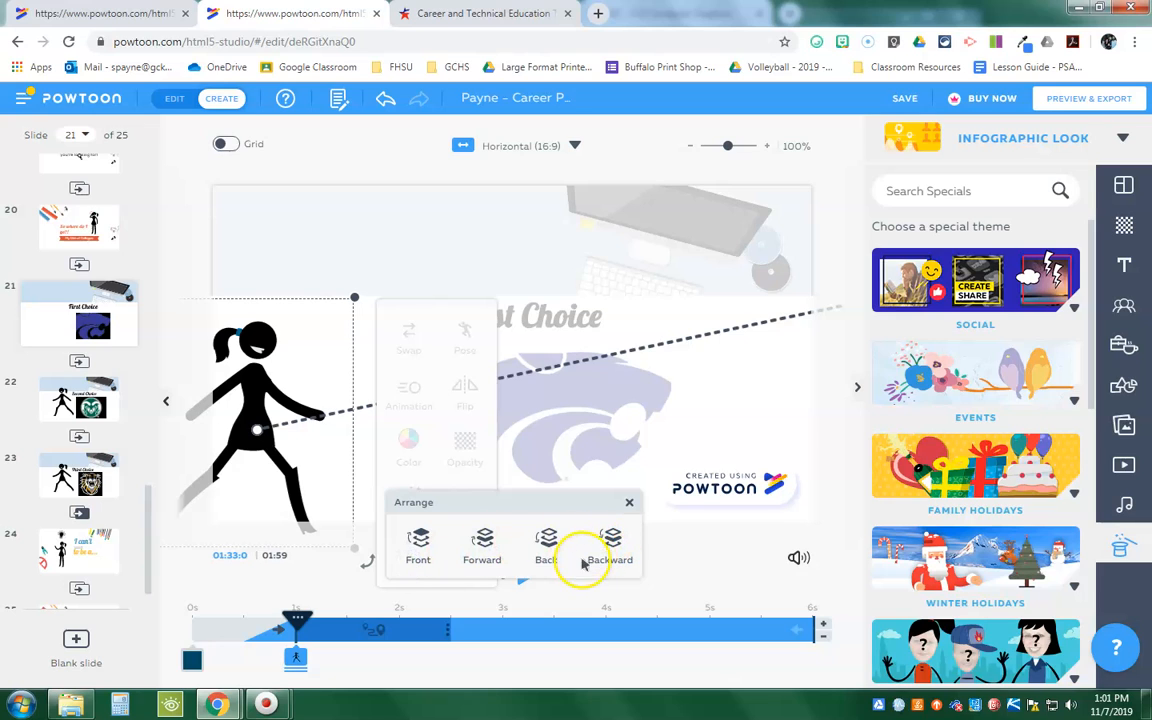
left_click(548, 555)
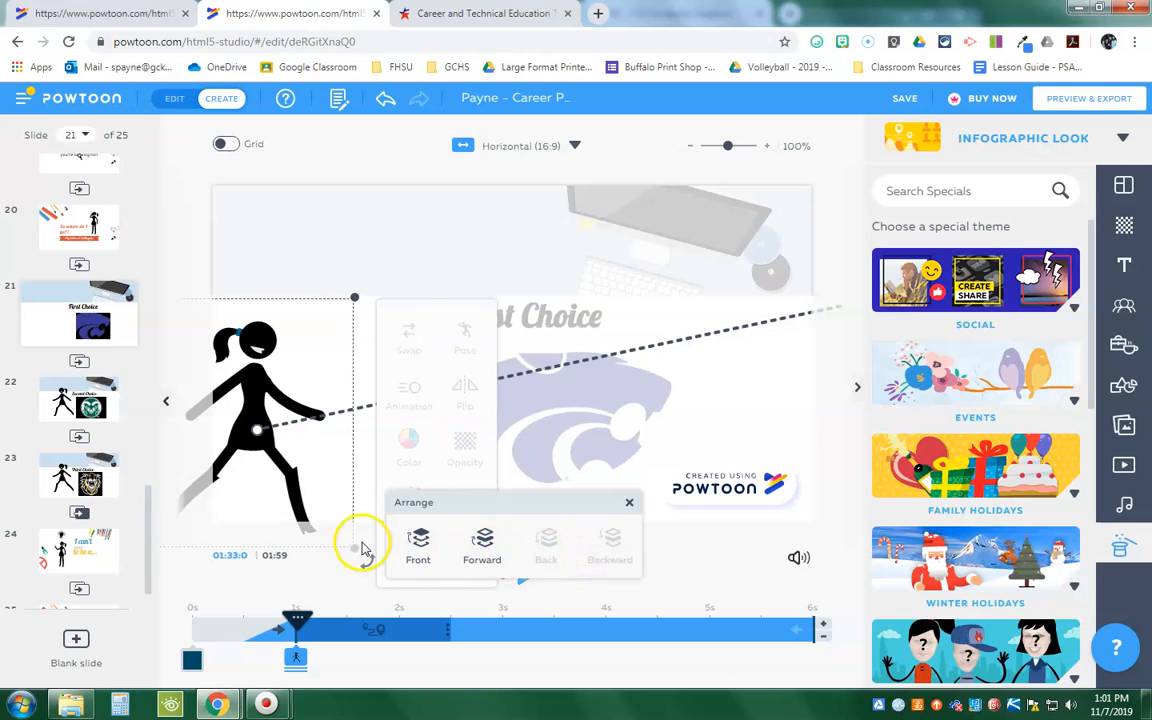
left_click(319, 448)
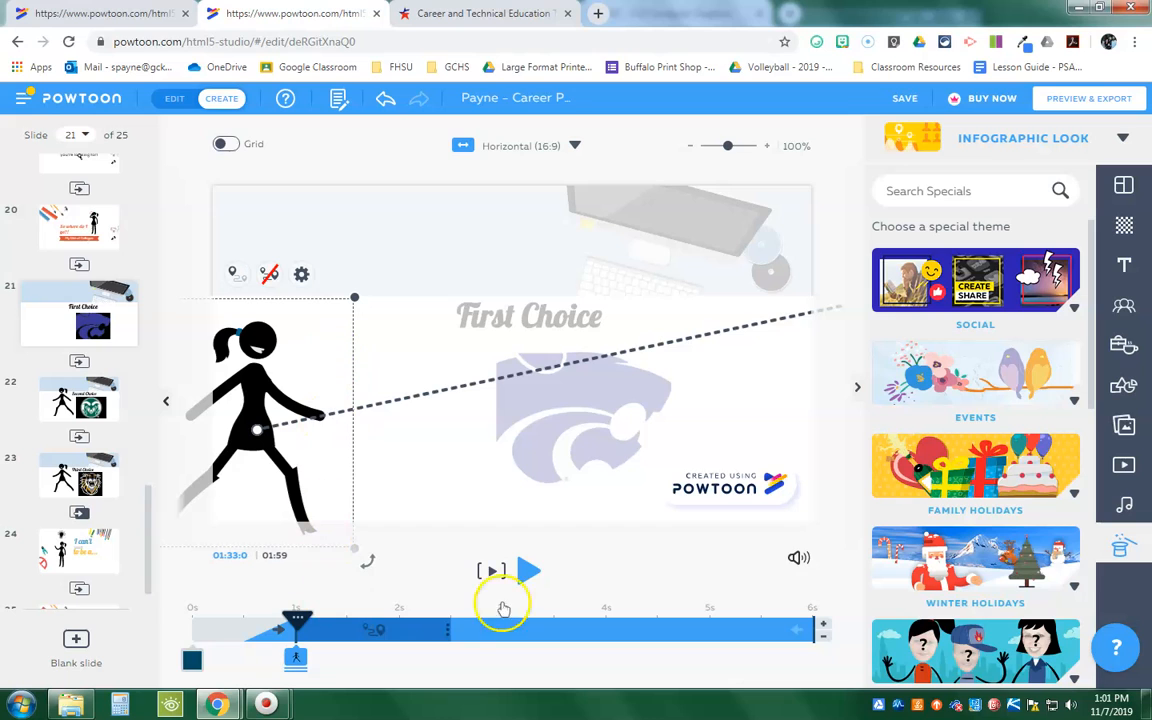
Step: Play slide 21 again to check how the walking figure passes behind the other objects
left_click(529, 571)
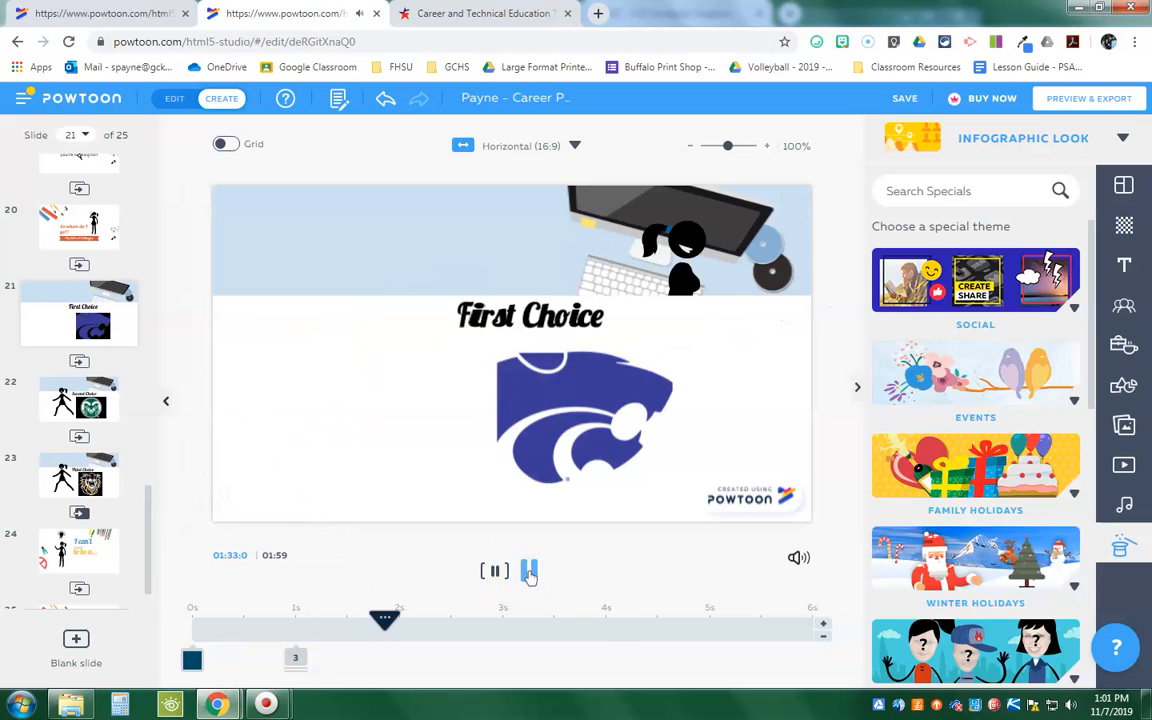
left_click(529, 571)
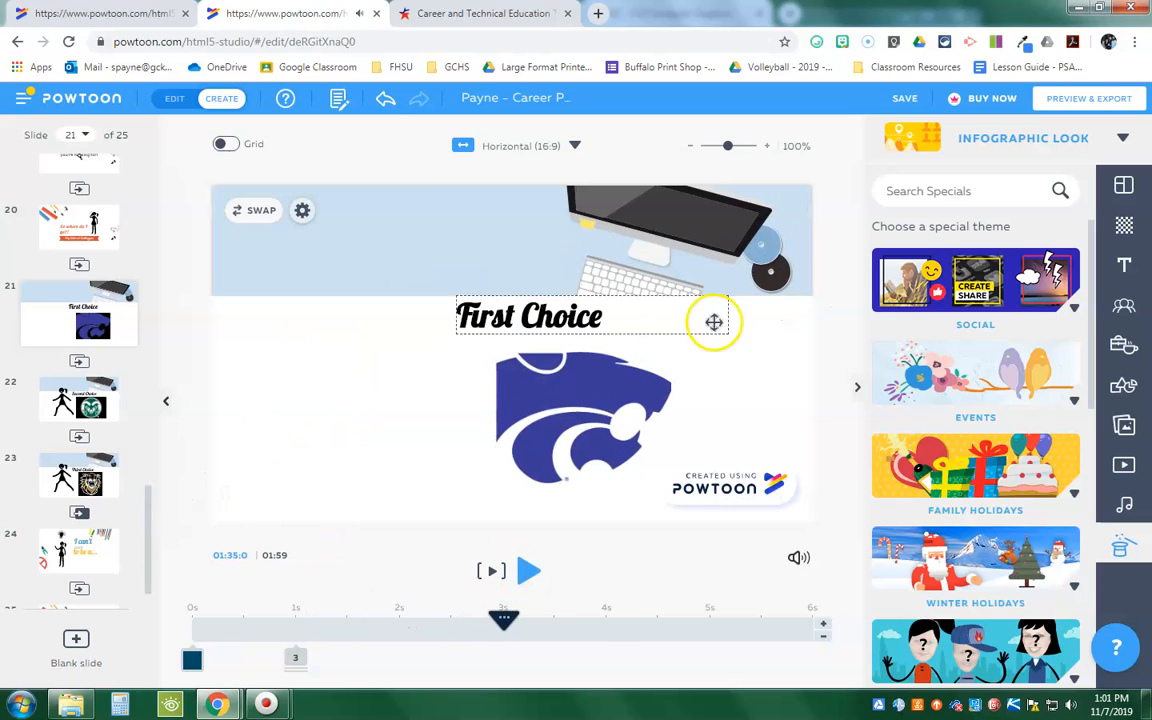
left_click(295, 657)
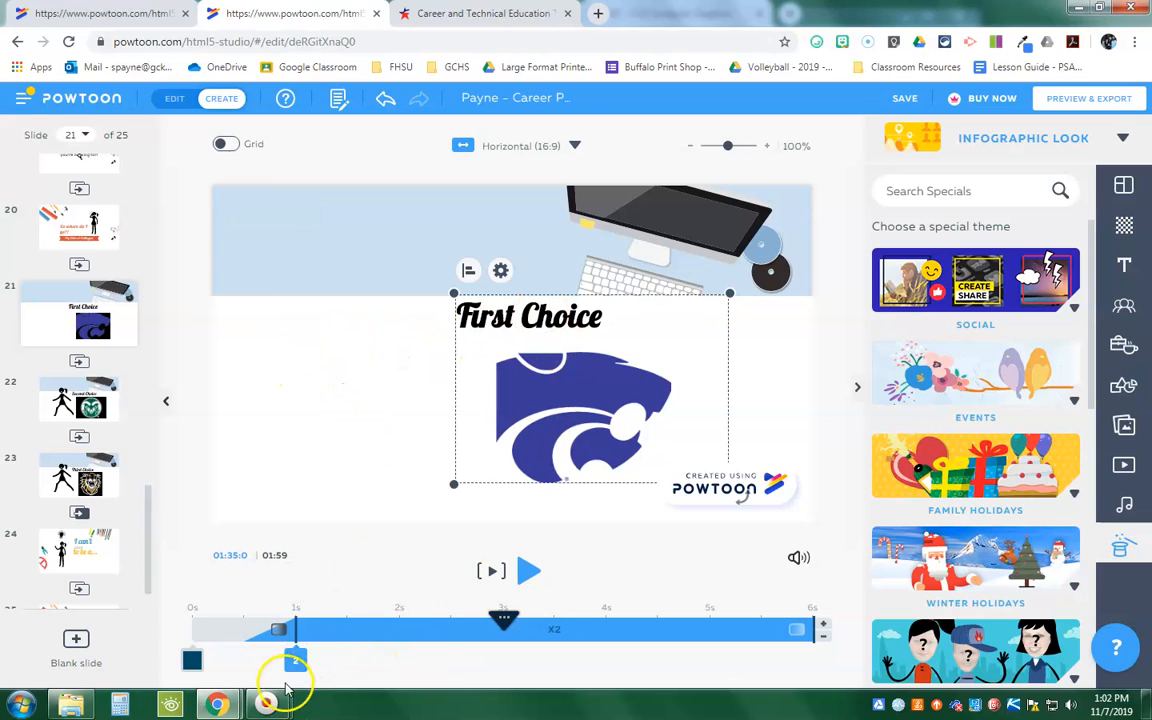
left_click(531, 570)
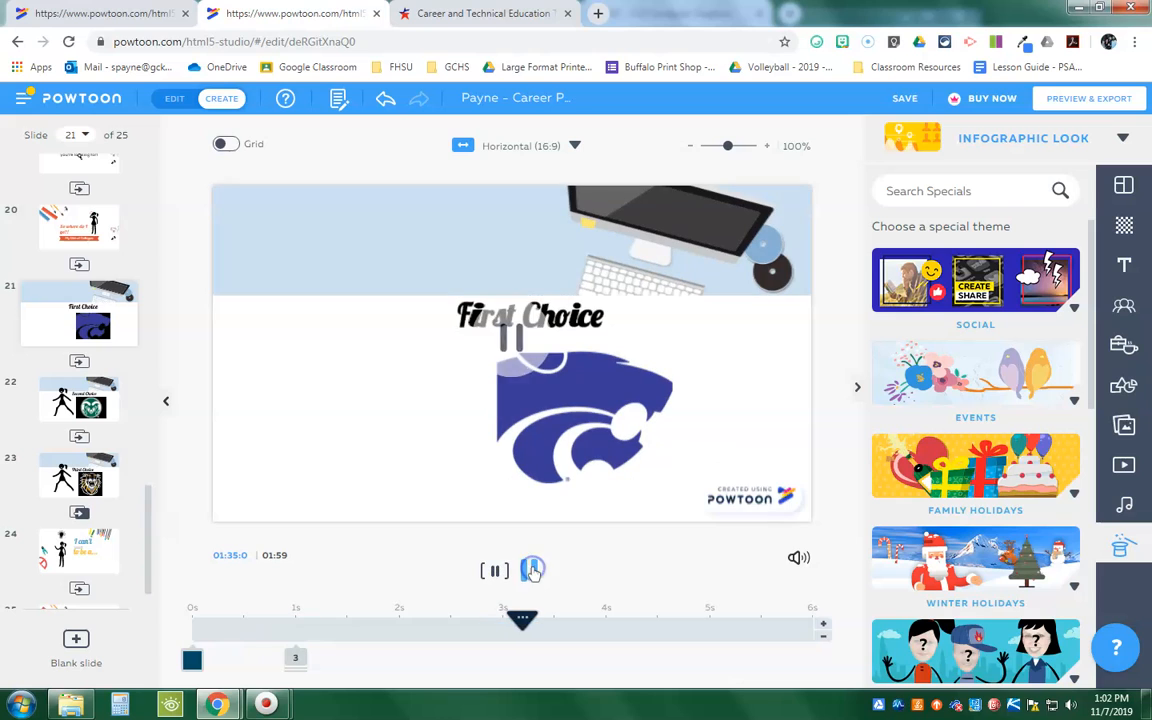
left_click(794, 258)
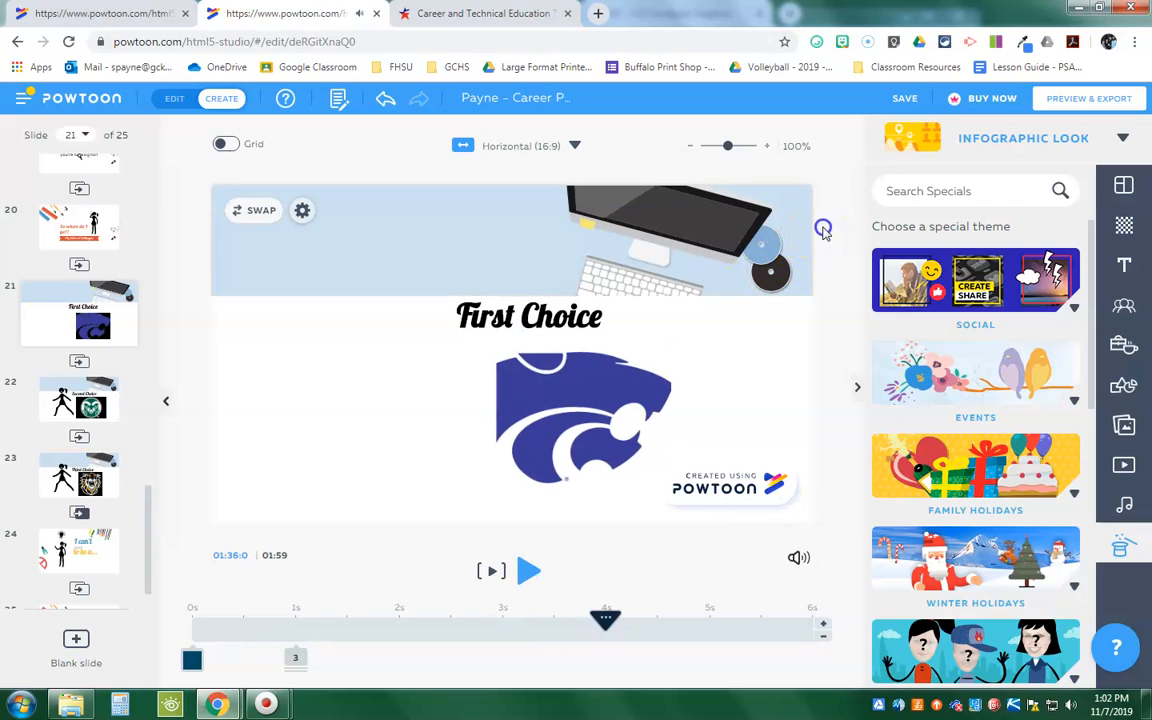
Step: Send the white rectangle covering the lower part of slide 21 to the back
left_click(291, 657)
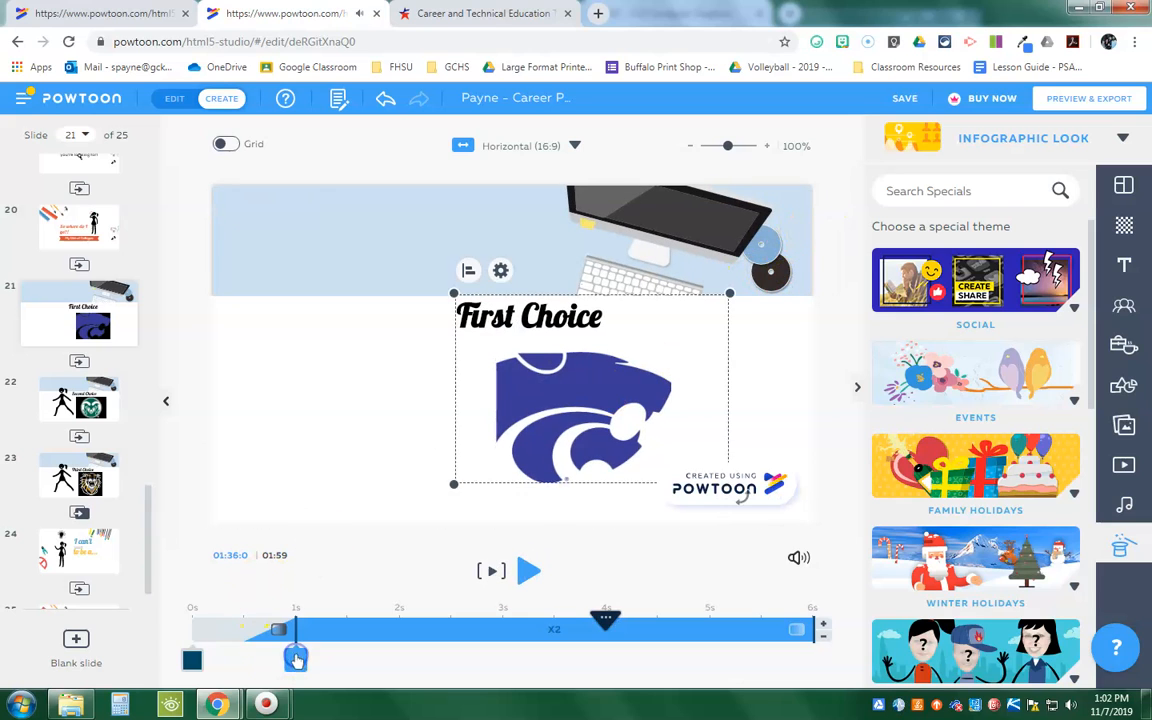
right_click(278, 346)
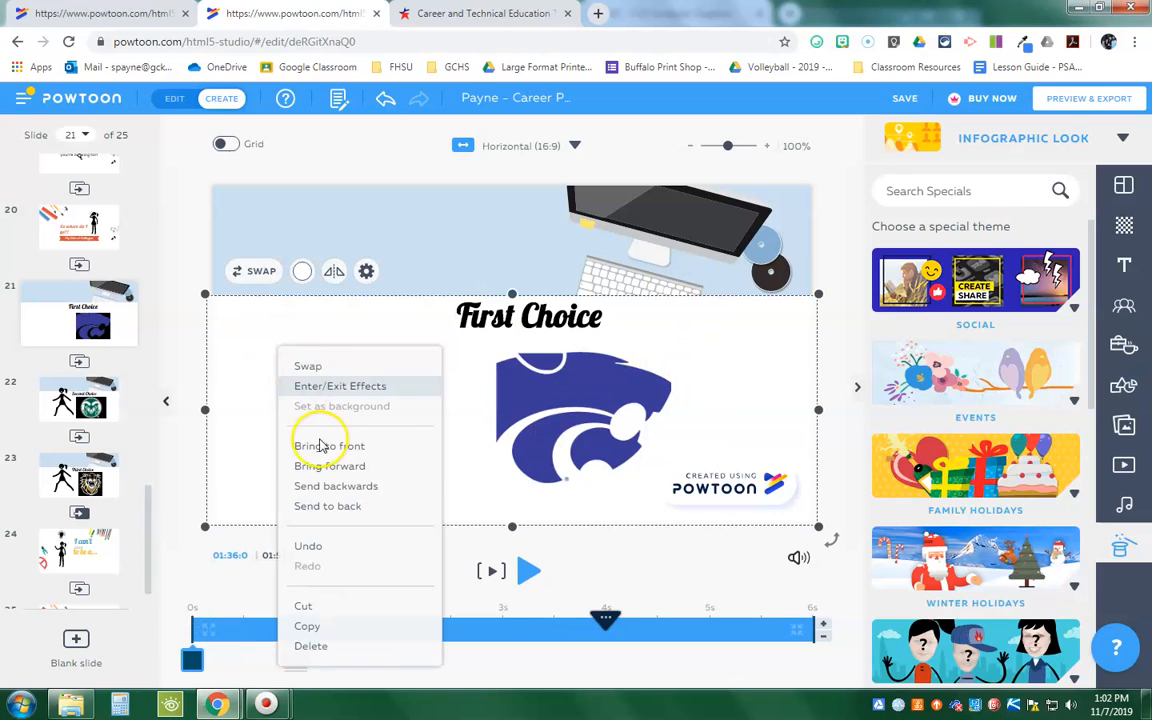
left_click(378, 507)
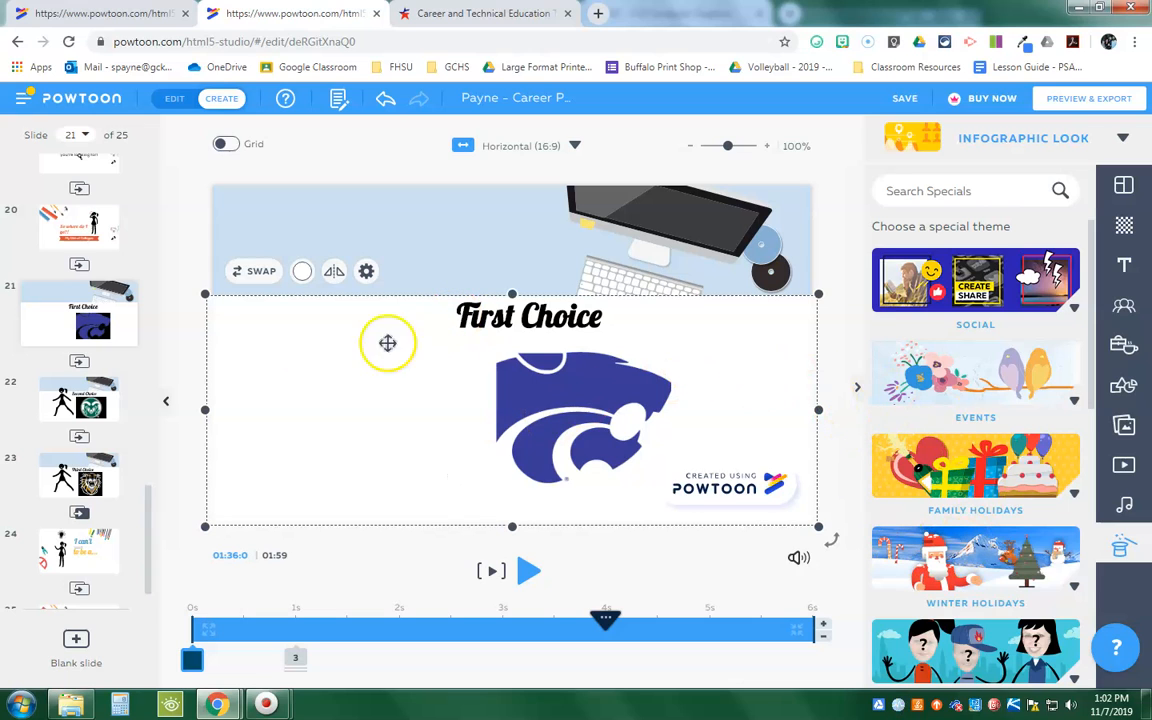
Step: Display the last slide, 25, return to slide 21 and save the presentation
left_click_drag(148, 524, 168, 624)
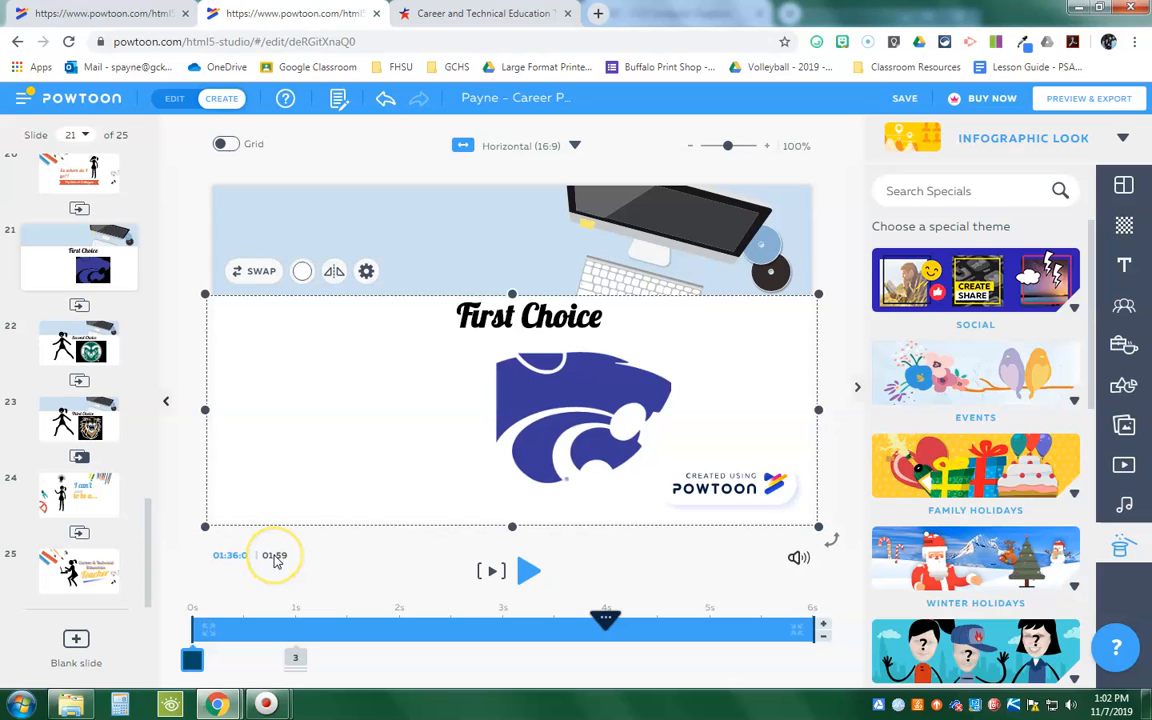
left_click(115, 562)
left_click(86, 256)
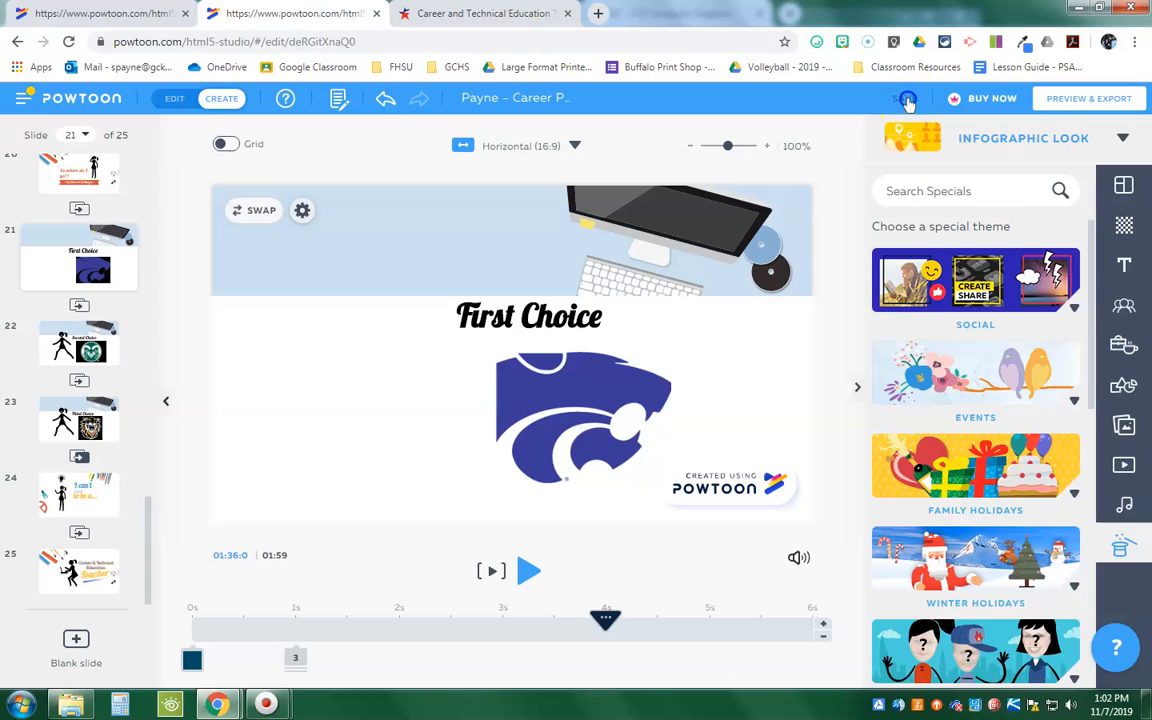
Step: Open the preview of the whole presentation in Movie mode and play it from the beginning
left_click(658, 433)
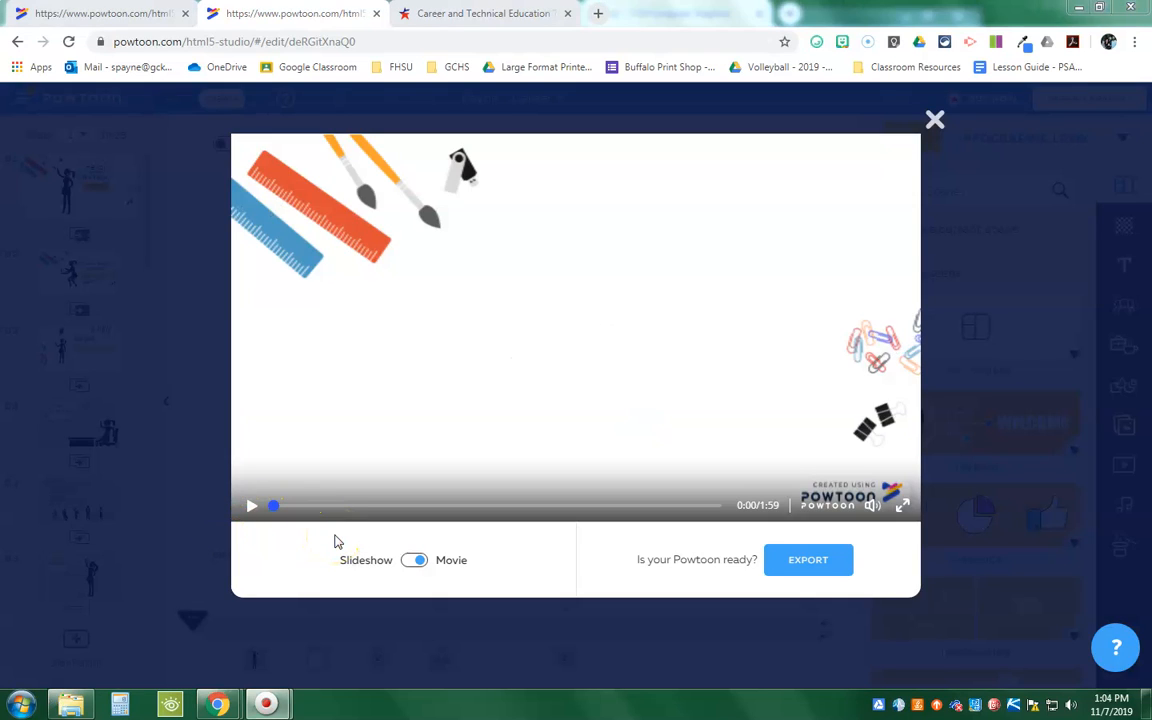
left_click(252, 507)
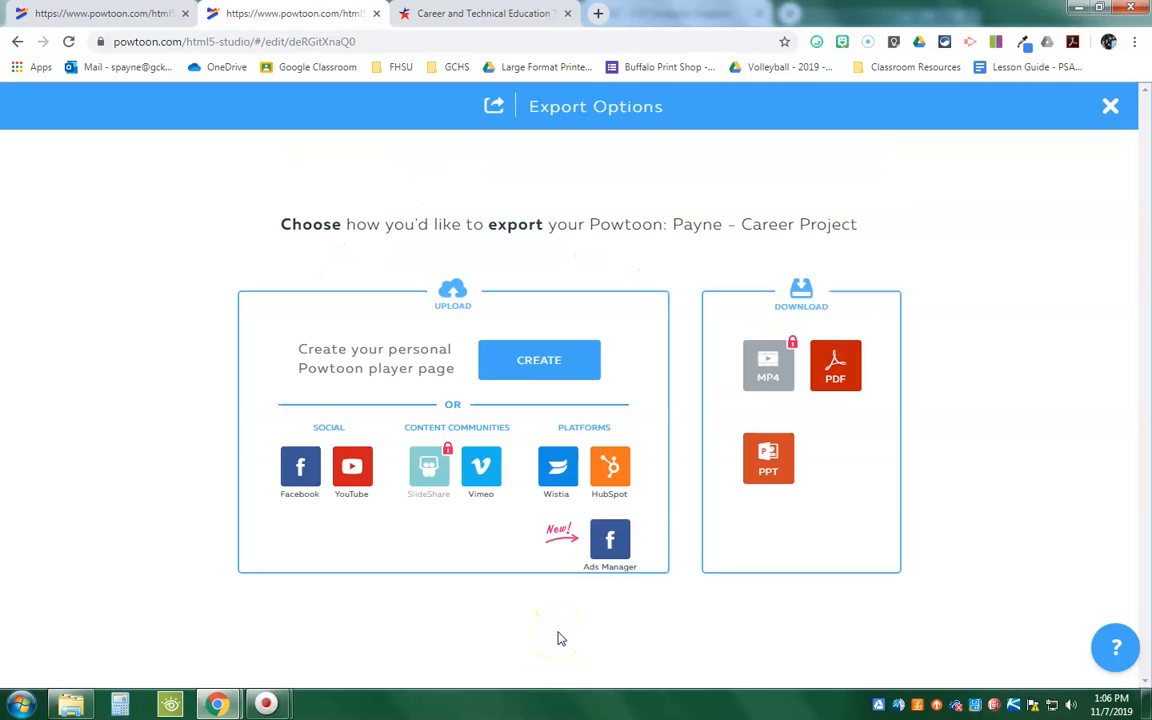
Step: Choose YouTube as the export destination and authorize Powtoon to use the first listed Google account
left_click(351, 467)
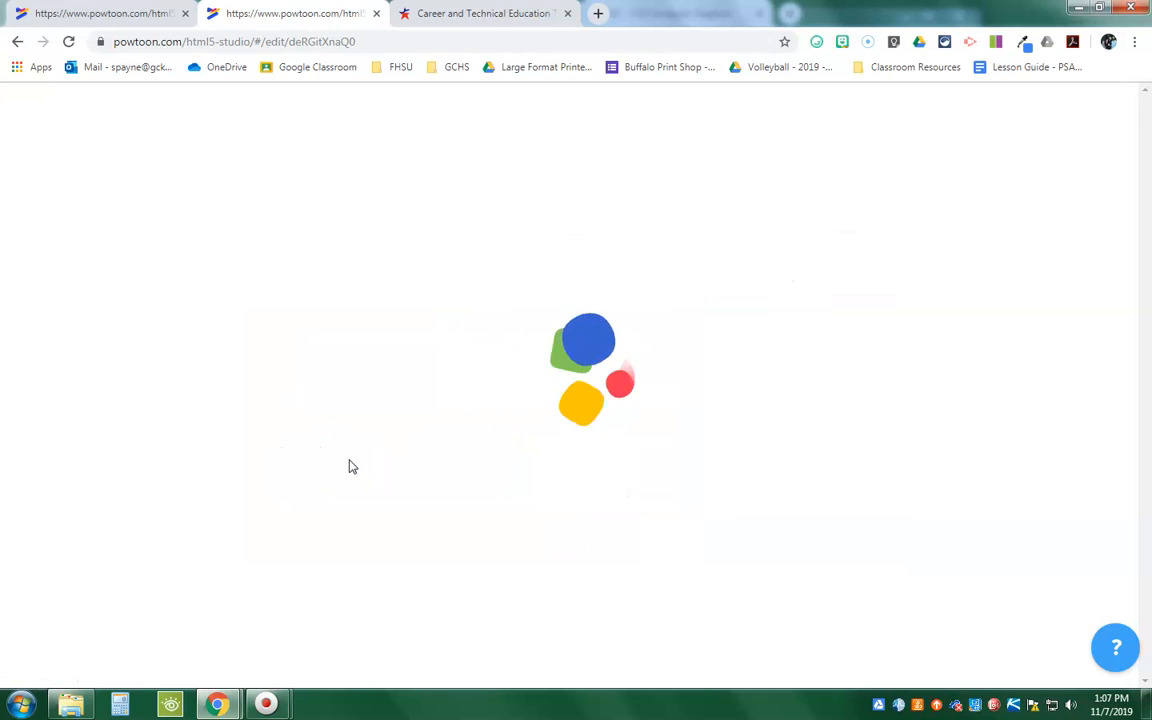
left_click(571, 358)
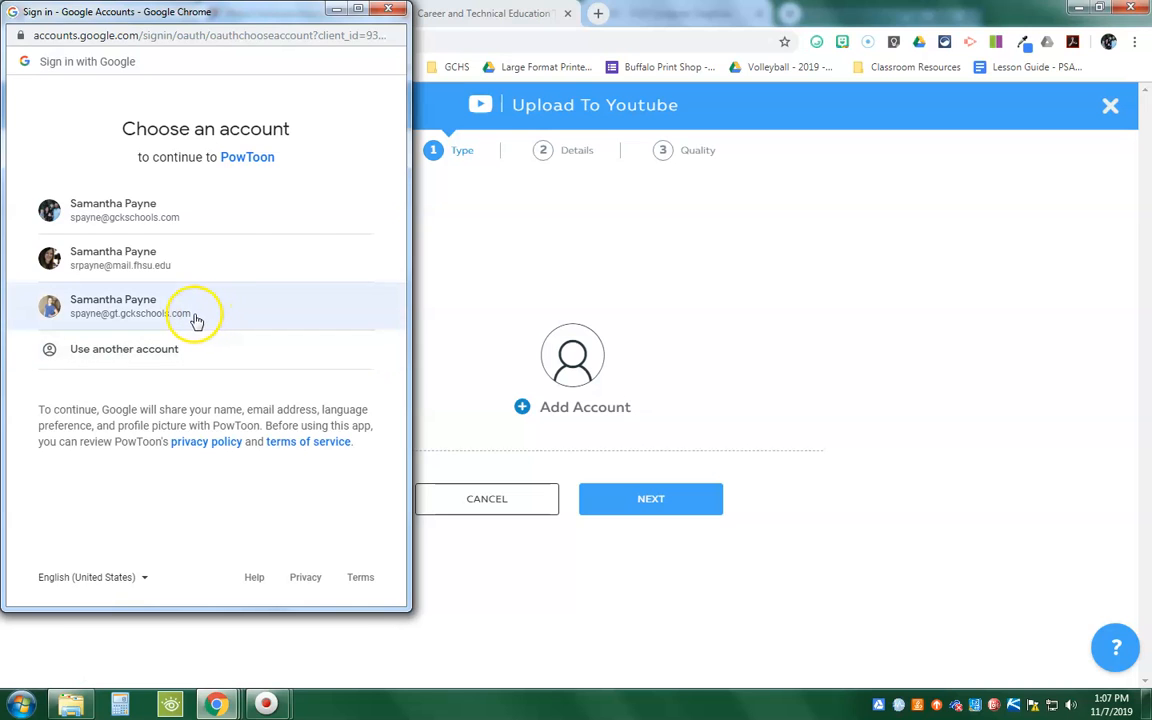
left_click(161, 221)
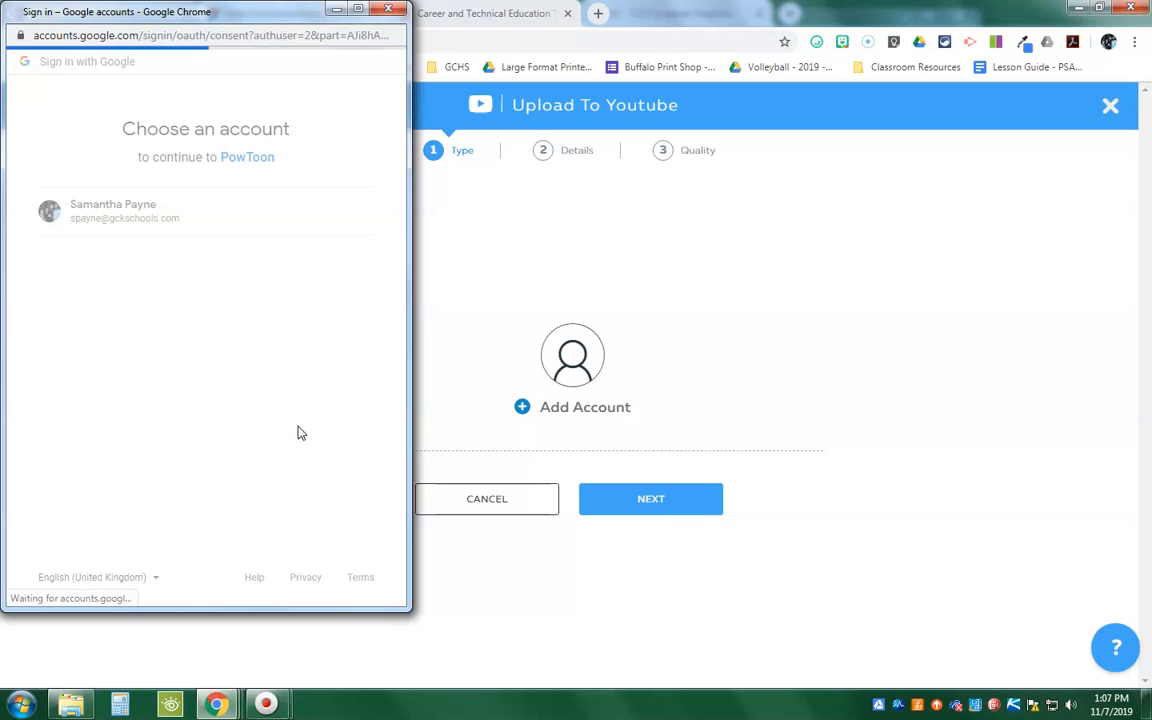
left_click(362, 478)
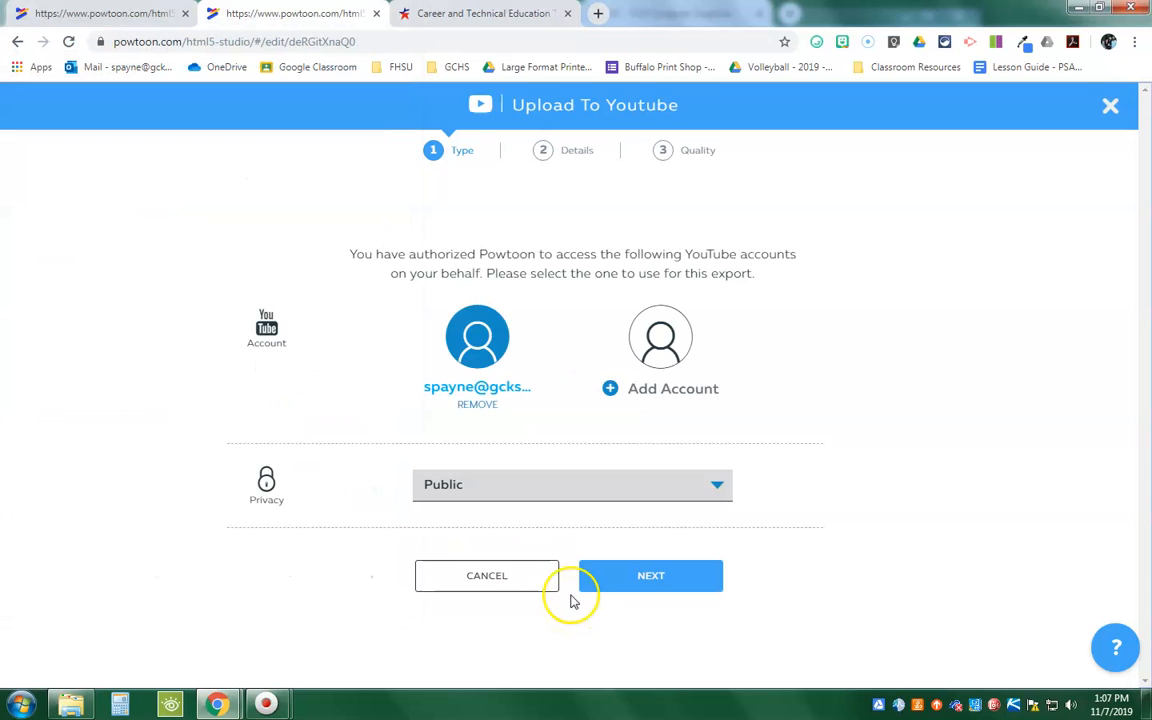
Step: Review the YouTube privacy choices Public, Unlisted and Private, and continue to the video details
left_click(427, 484)
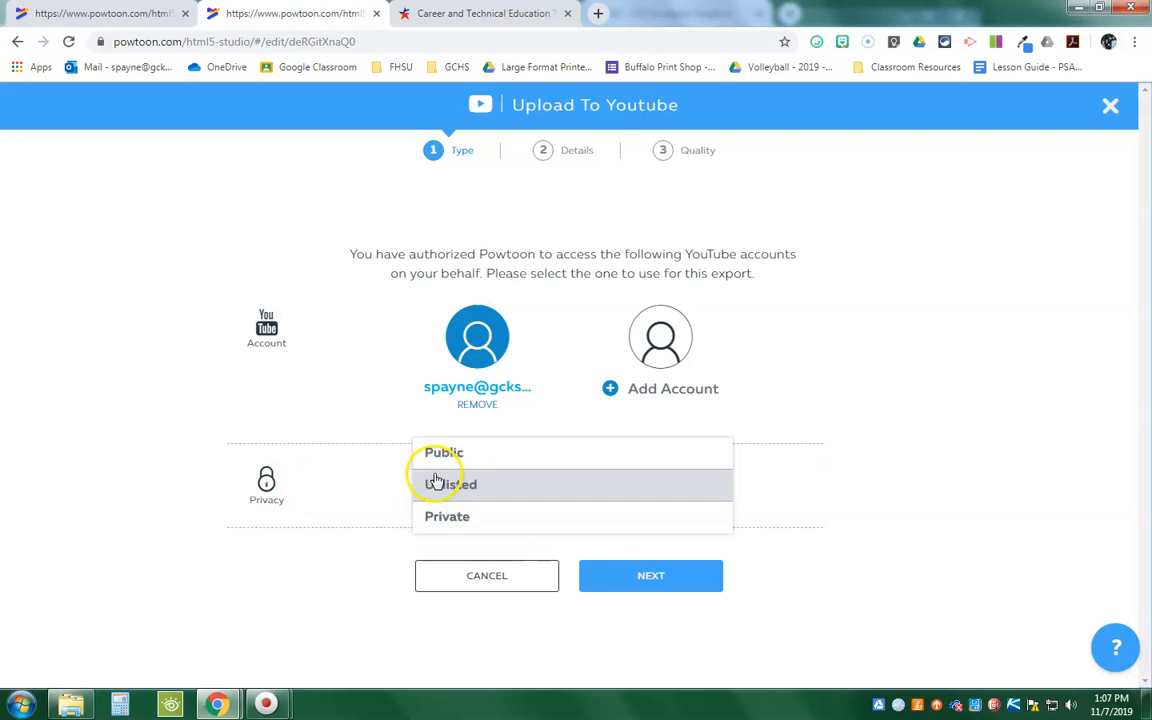
left_click(373, 448)
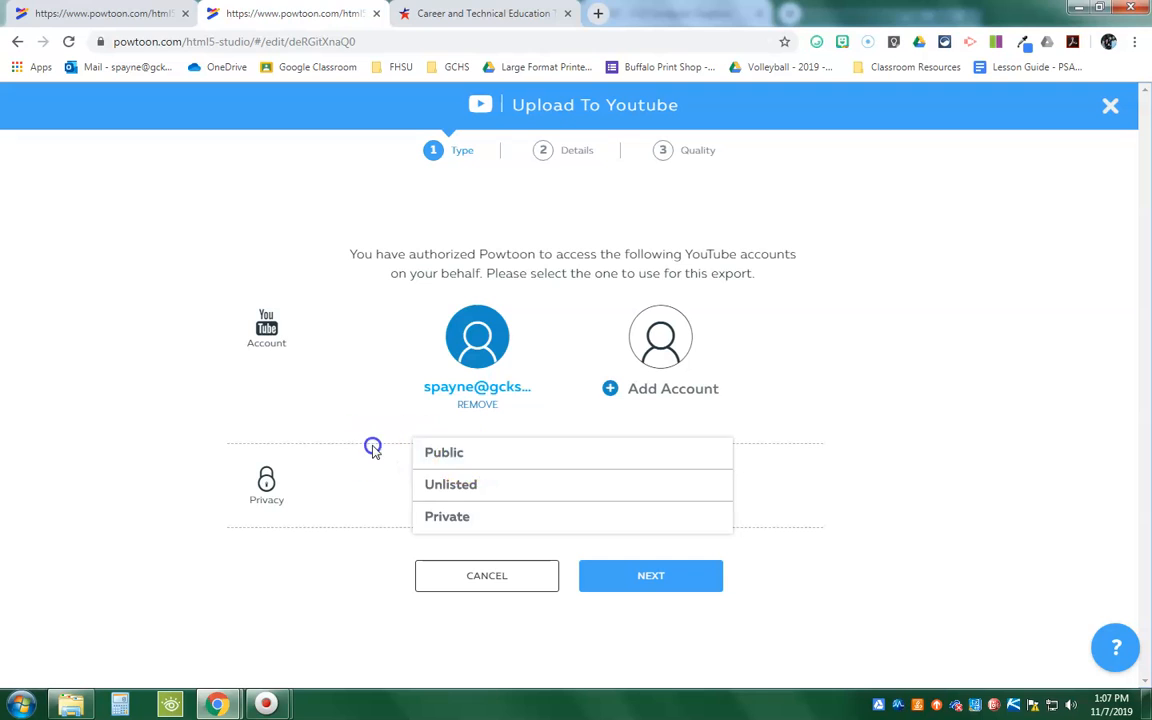
left_click(672, 568)
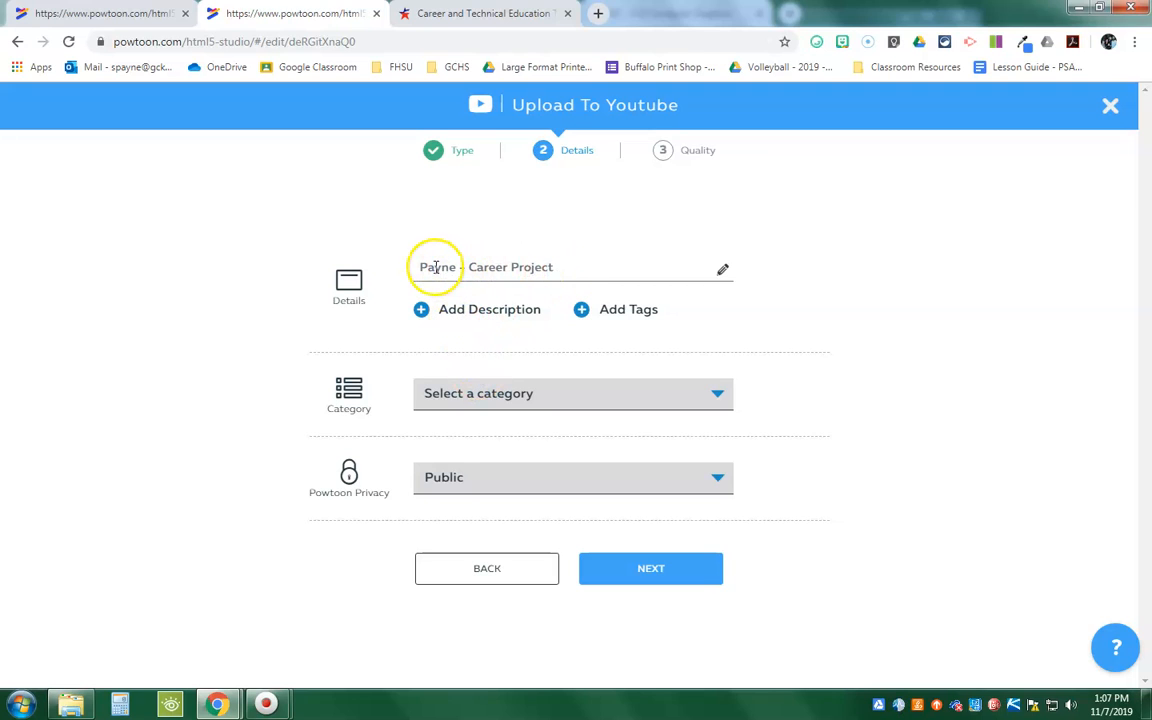
Step: Add "- MMD" to the end of the video title and select a category for the upload
left_click(562, 270)
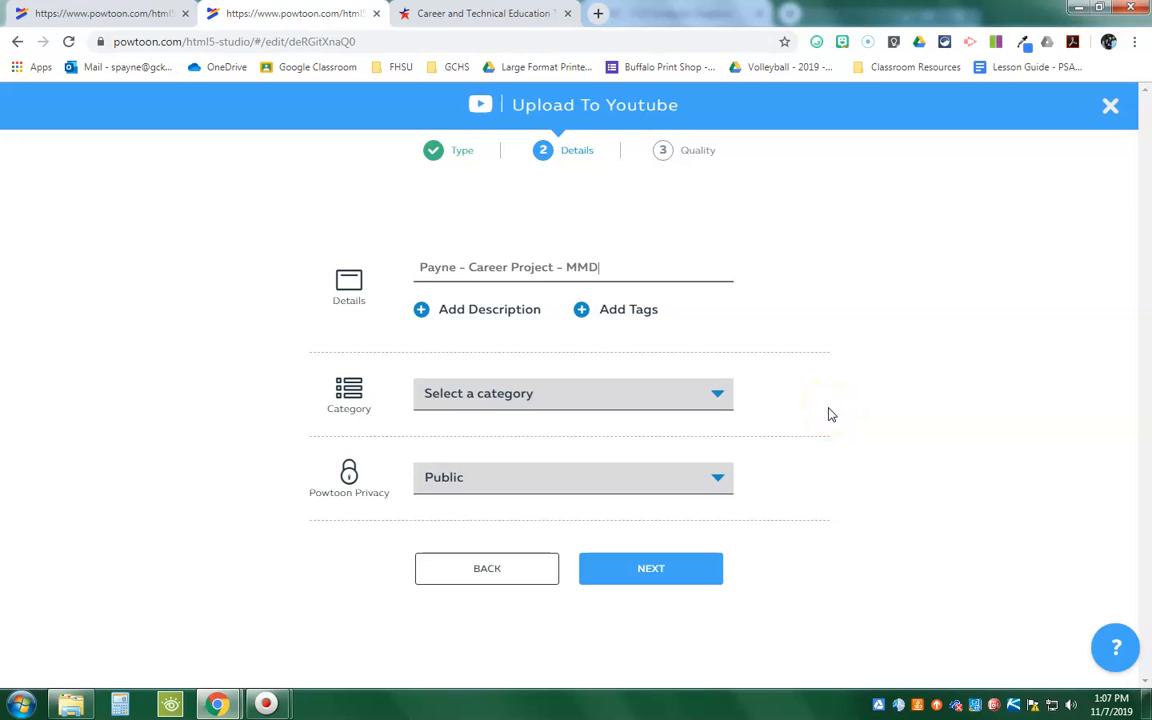
left_click(617, 569)
left_click(666, 391)
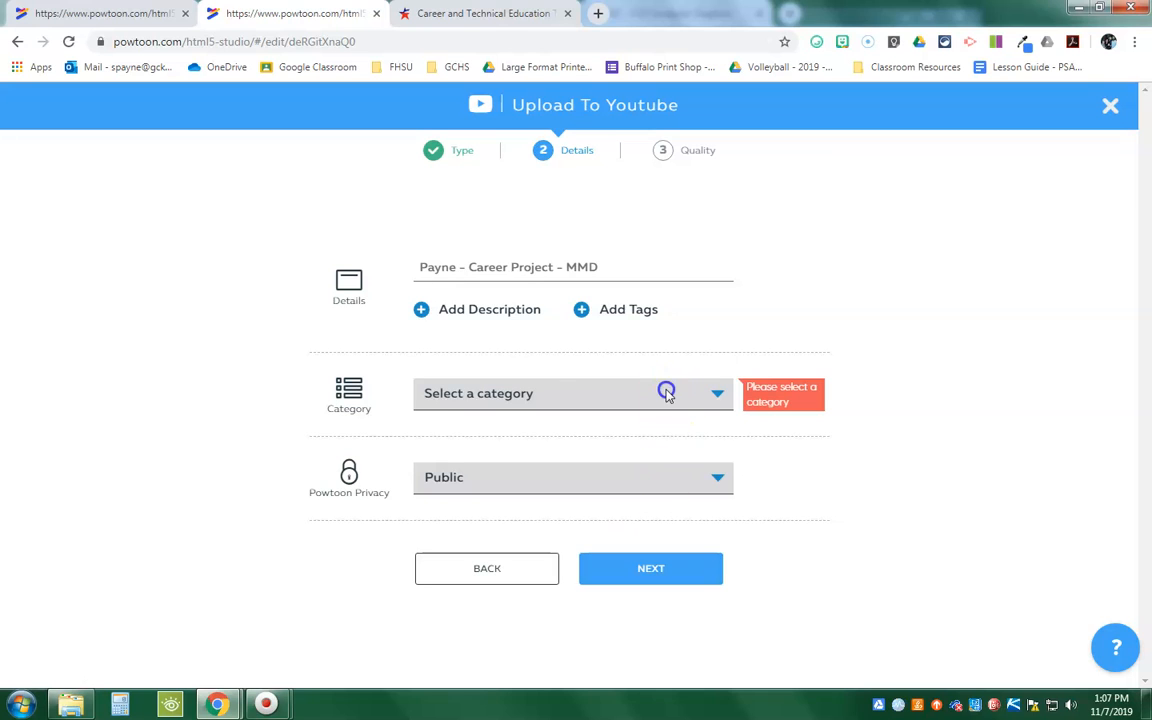
left_click(630, 380)
Step: Continue to the quality settings and upload the Powtoon to YouTube in HD Quality 720p with branding shown
left_click(672, 563)
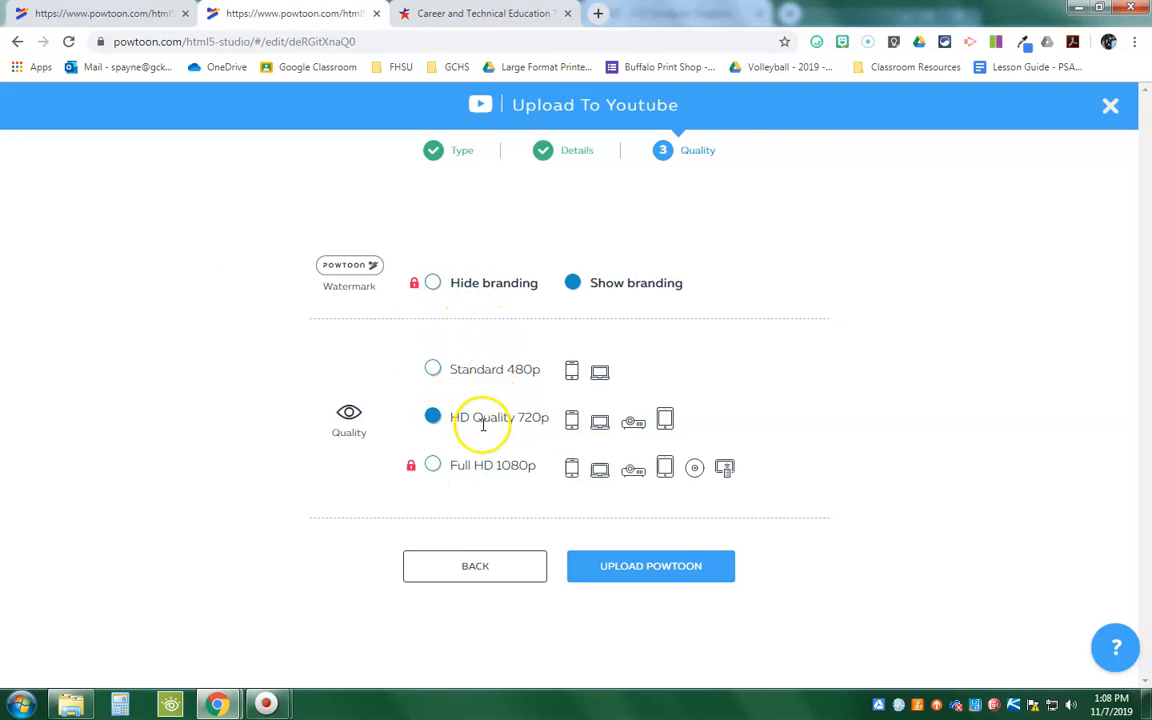
left_click(662, 565)
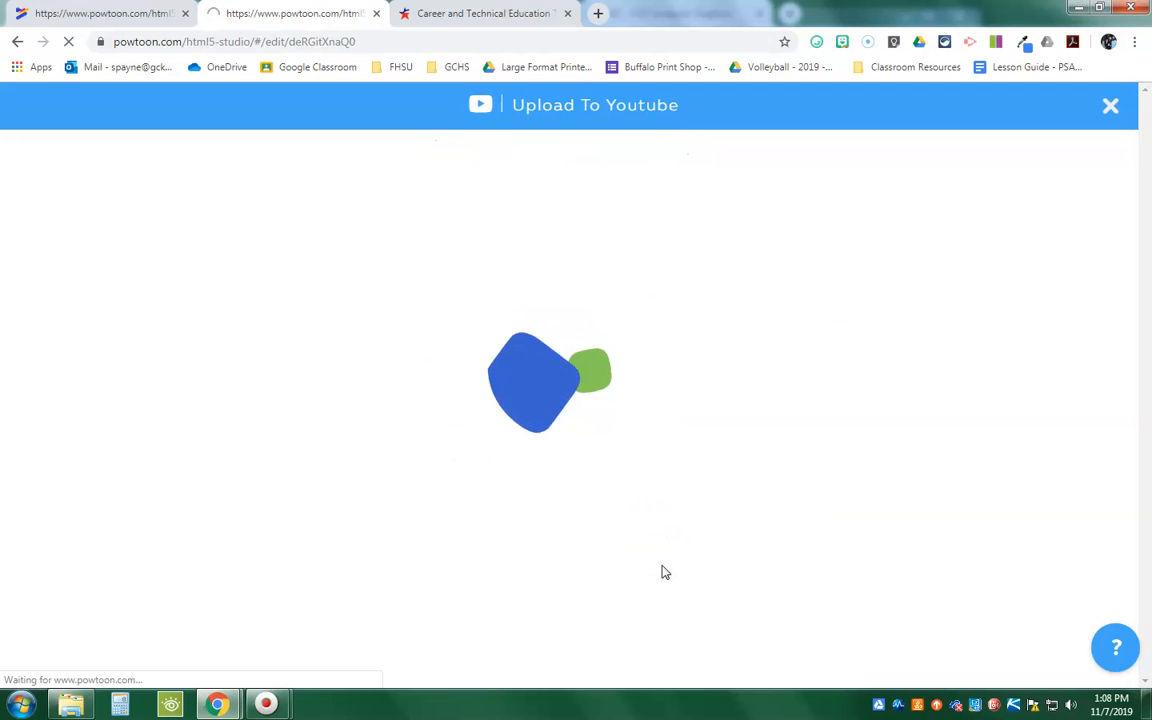
left_click(661, 576)
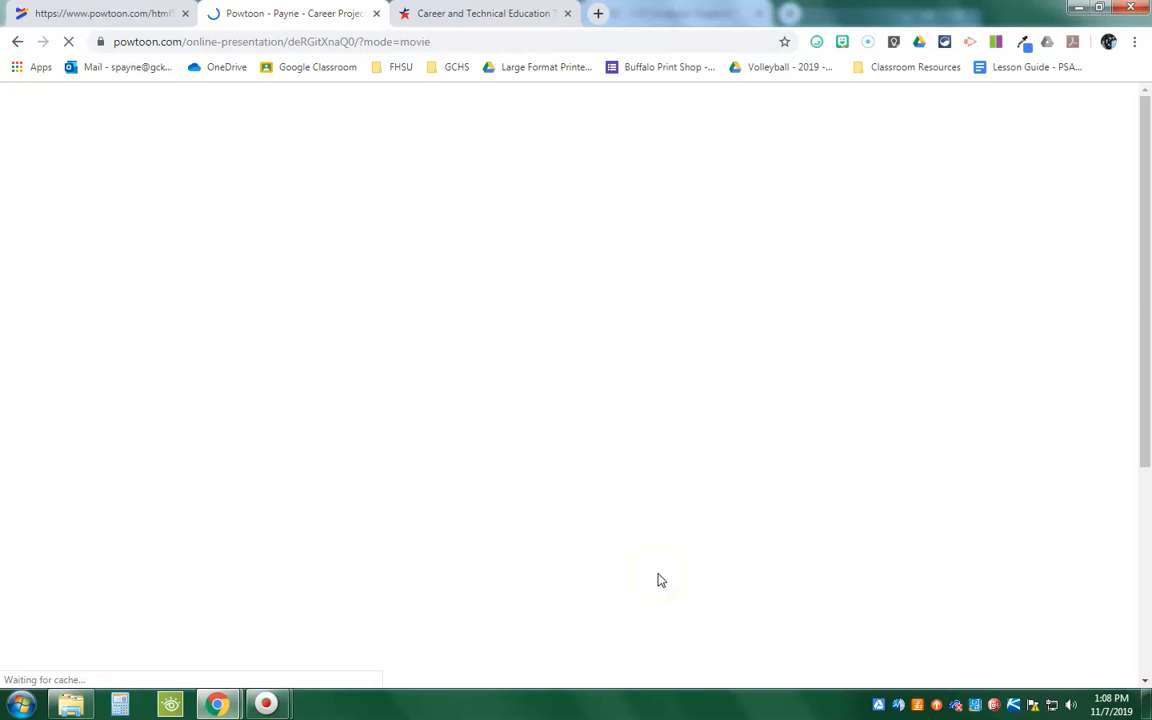